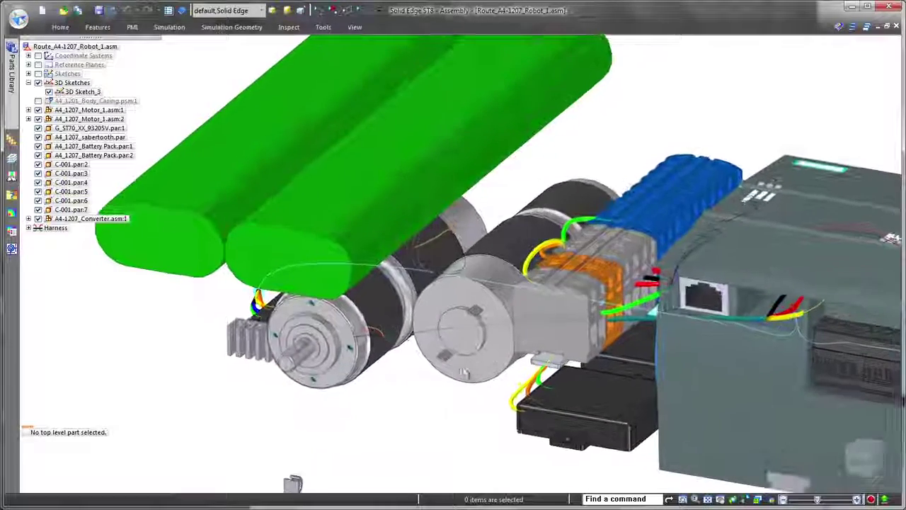
Step: Edit the second motor's part in place and assign terminal 1 of component R-239 to the hole in its lower tab
click(496, 371)
click(531, 414)
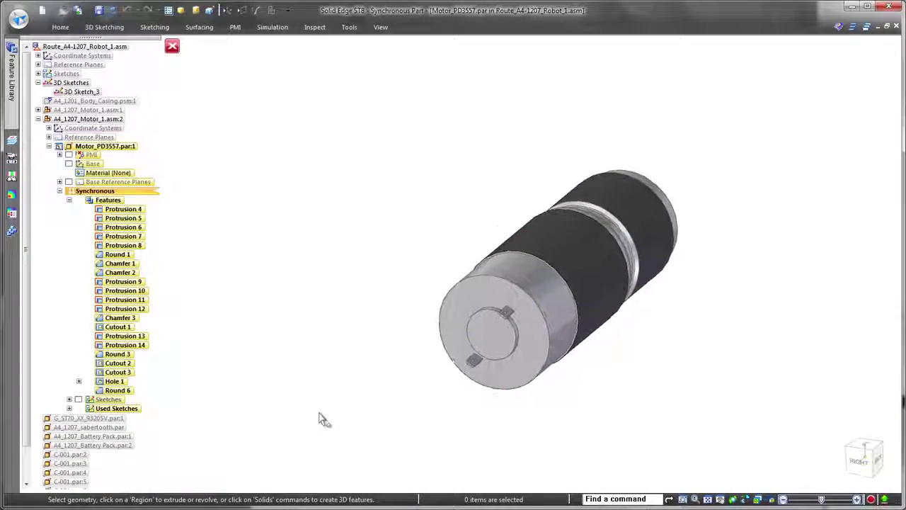
click(349, 27)
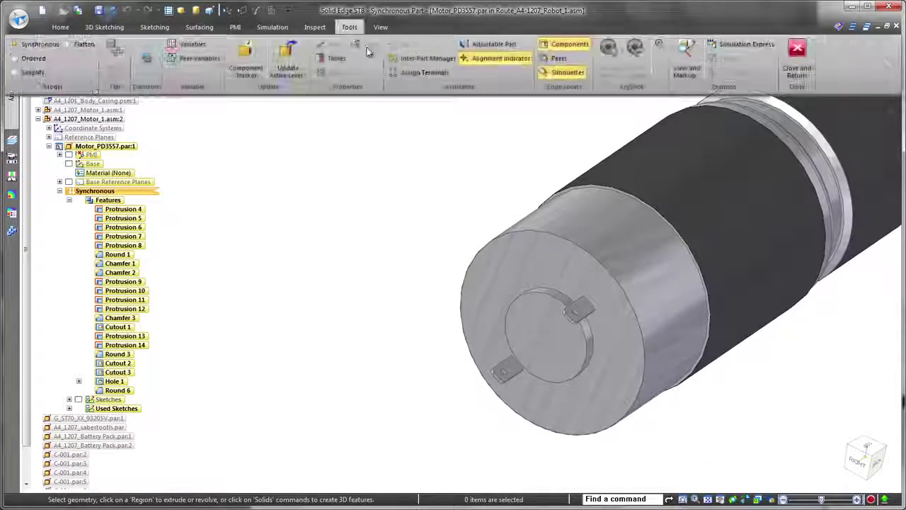
click(406, 76)
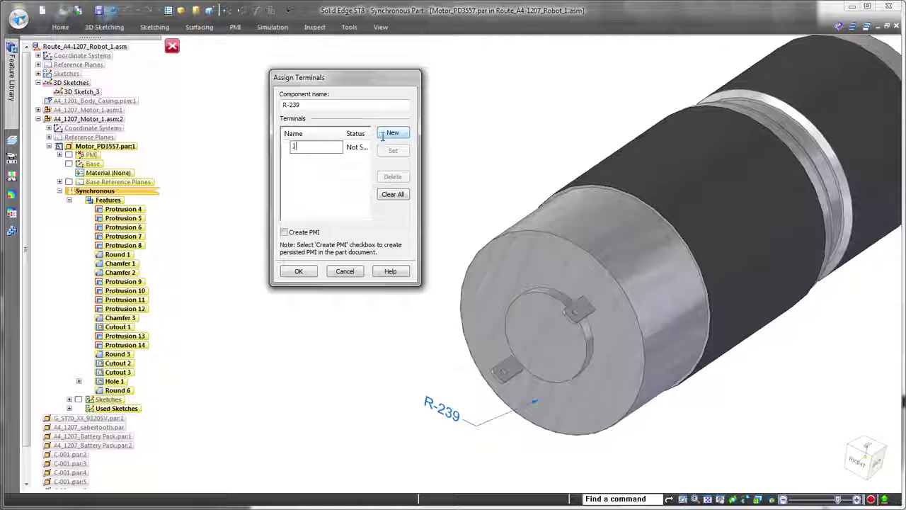
key(Return)
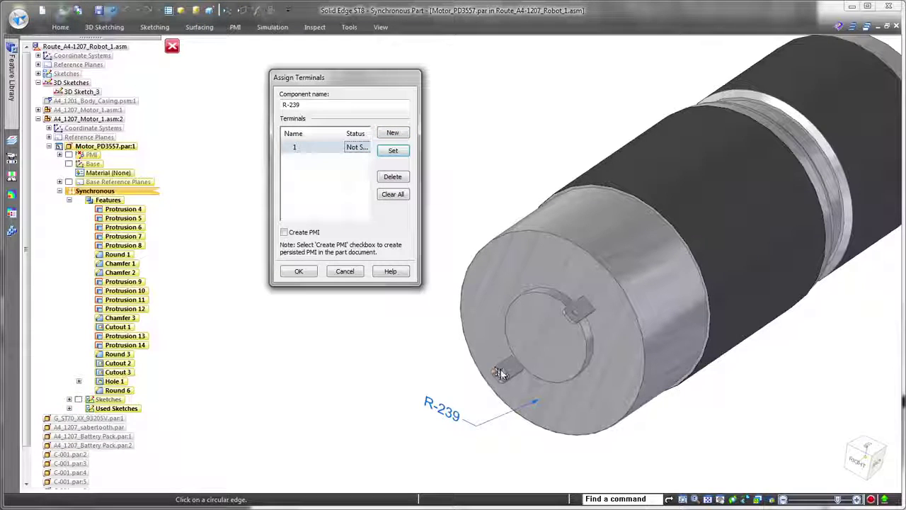
click(501, 371)
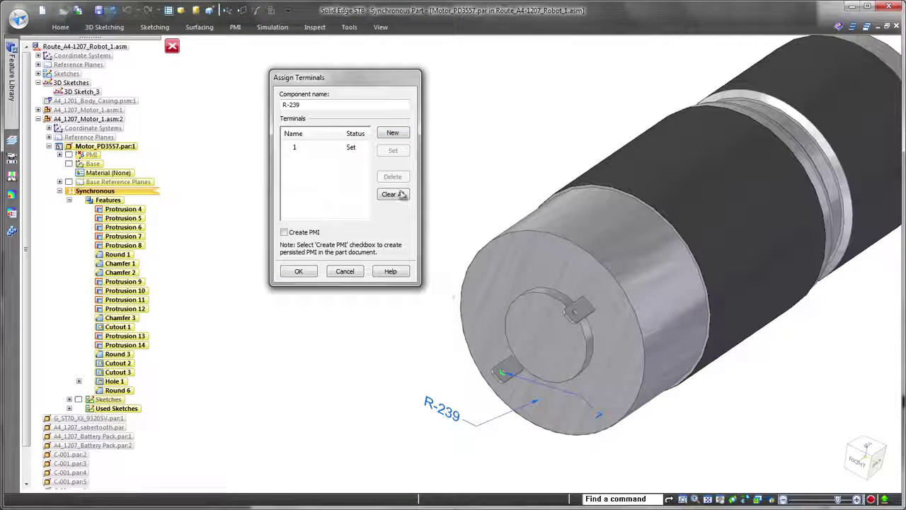
Step: Add terminal 2 to component R-239 and set it on the hole in the motor's upper tab
click(393, 134)
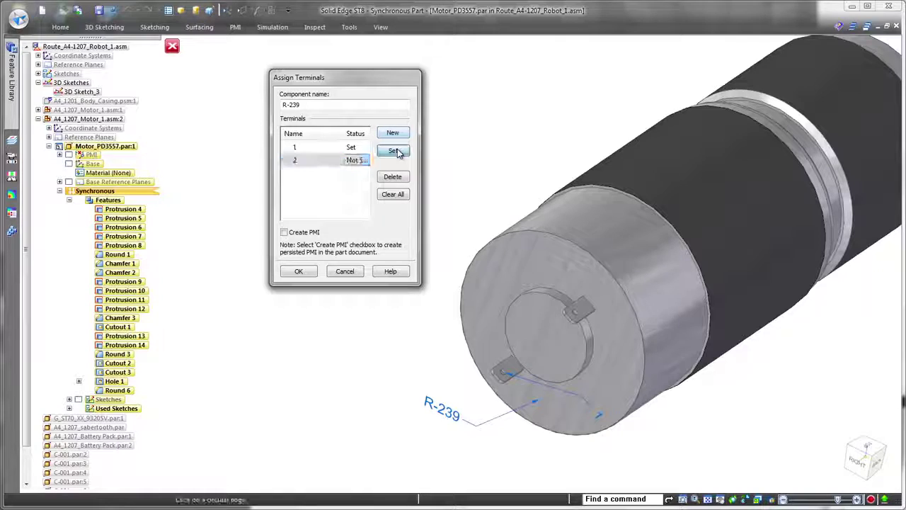
middle_drag(534, 320, 637, 255)
scroll(589, 346, up, 4)
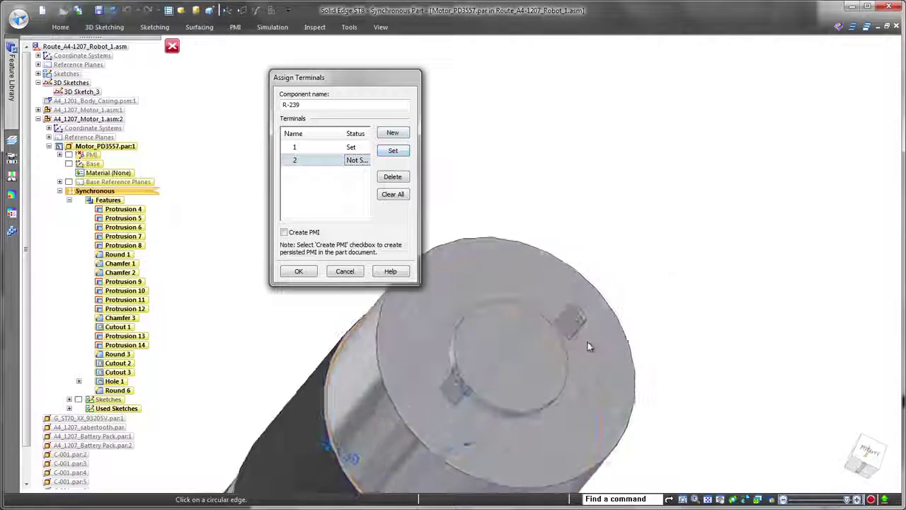
click(565, 305)
scroll(552, 318, down, 5)
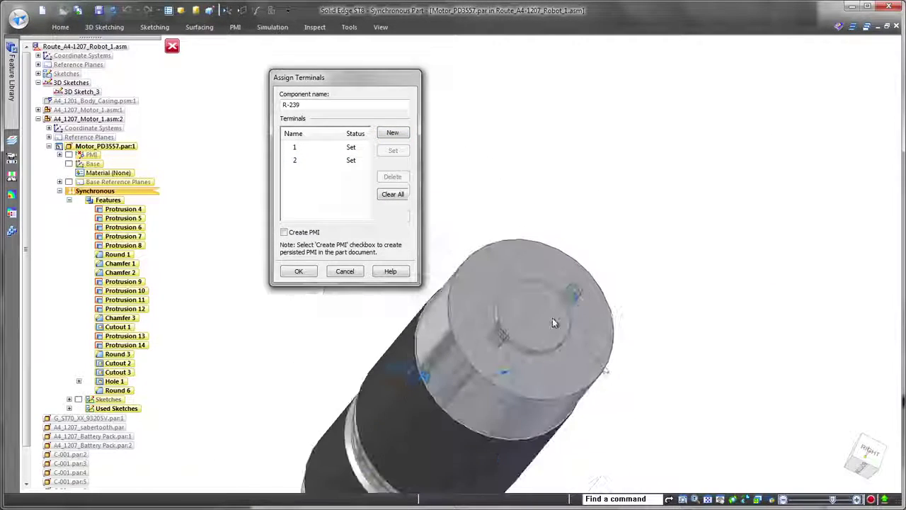
middle_drag(518, 334, 409, 412)
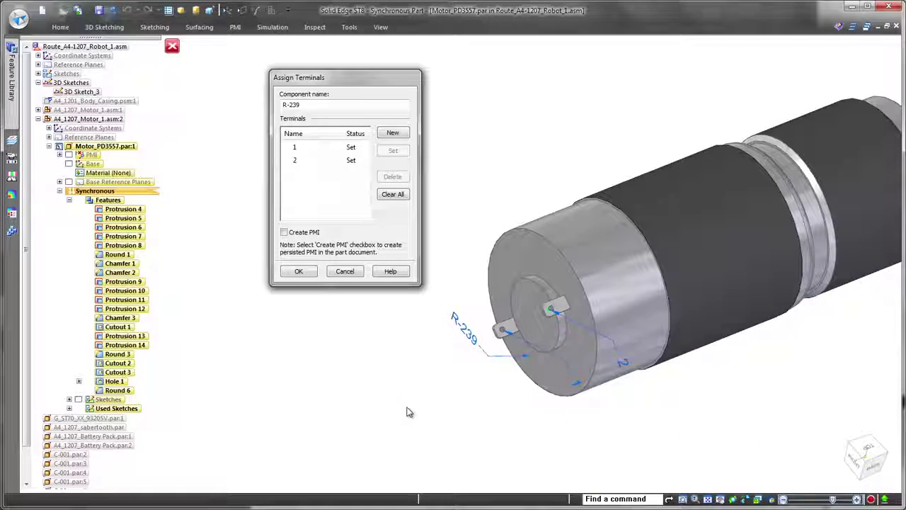
Step: Create PMI for the motor's assigned terminals, accept them and return to the assembly
click(290, 231)
click(299, 271)
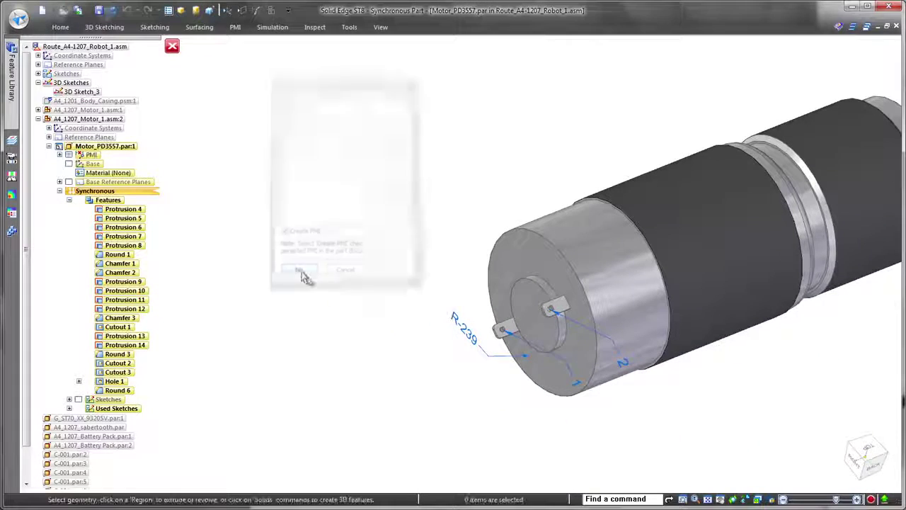
click(172, 46)
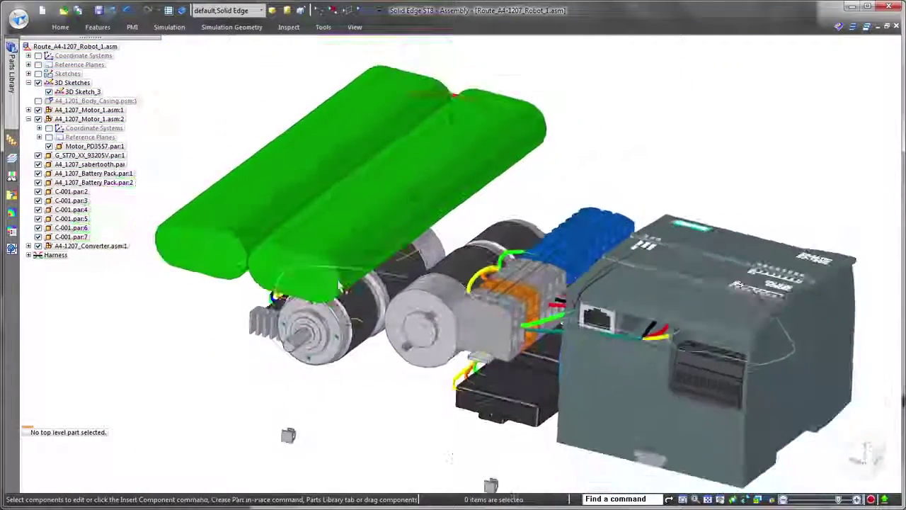
Step: Enter the harness design environment and route the green cable's path through the clip C-001.par:3
click(323, 27)
click(546, 71)
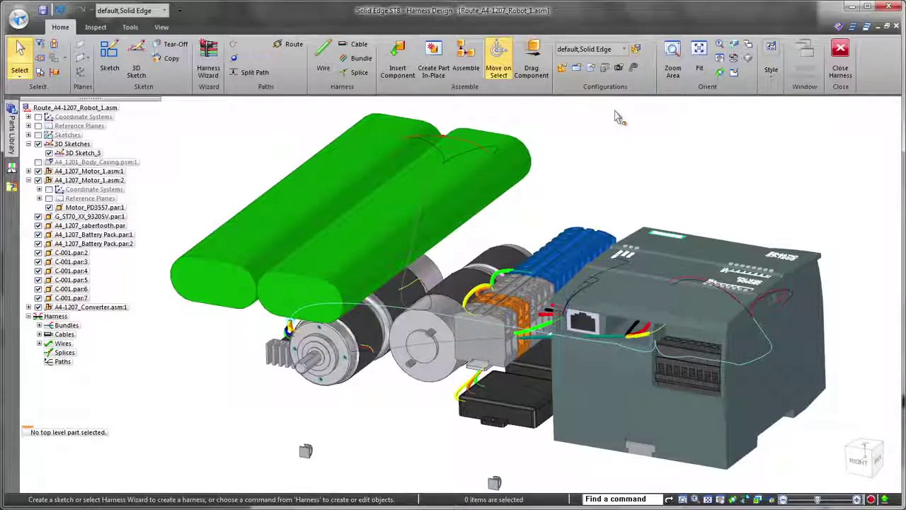
click(301, 48)
scroll(599, 475, up, 5)
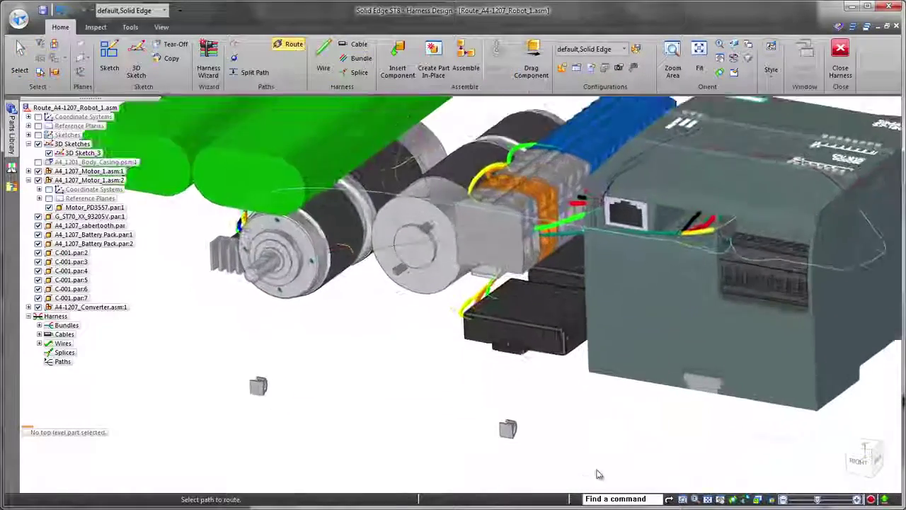
click(694, 171)
scroll(542, 382, up, 2)
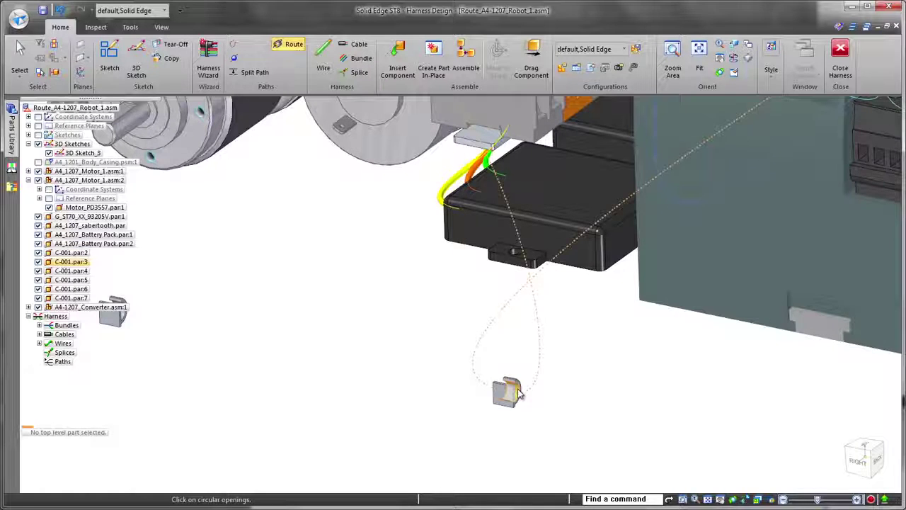
click(518, 393)
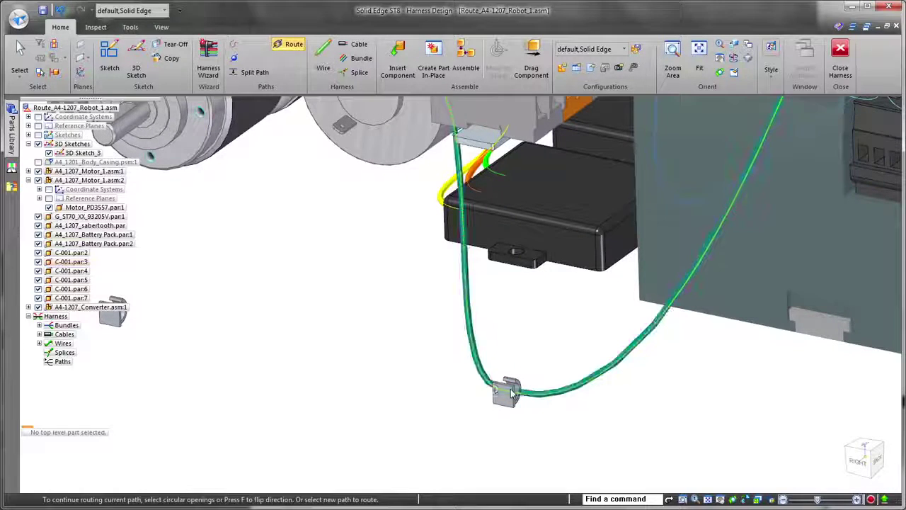
Step: Continue routing the green cable's path through the neighbouring clip C-001.par:2
shift+middle_drag(297, 365, 401, 369)
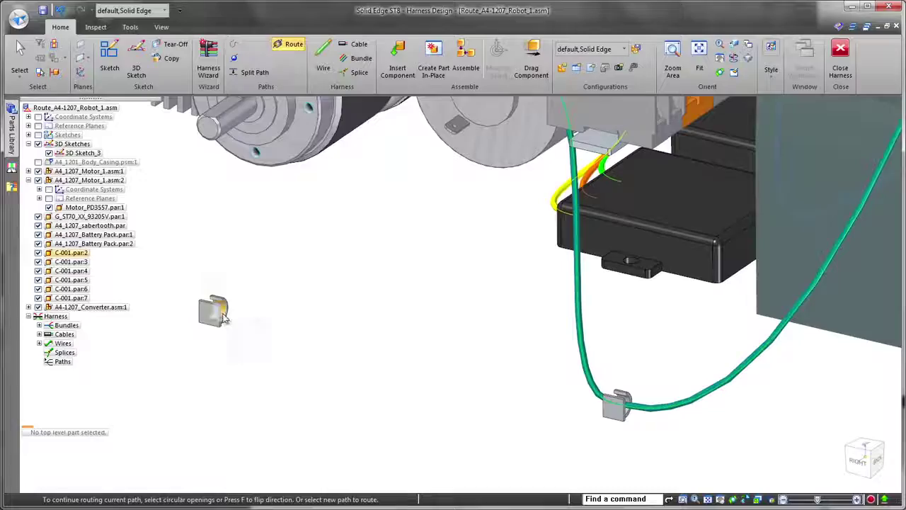
click(223, 319)
middle_drag(310, 307, 581, 363)
Step: Edit the definition of cable C1 and reposition its path point so the cable bends below the motors
click(582, 374)
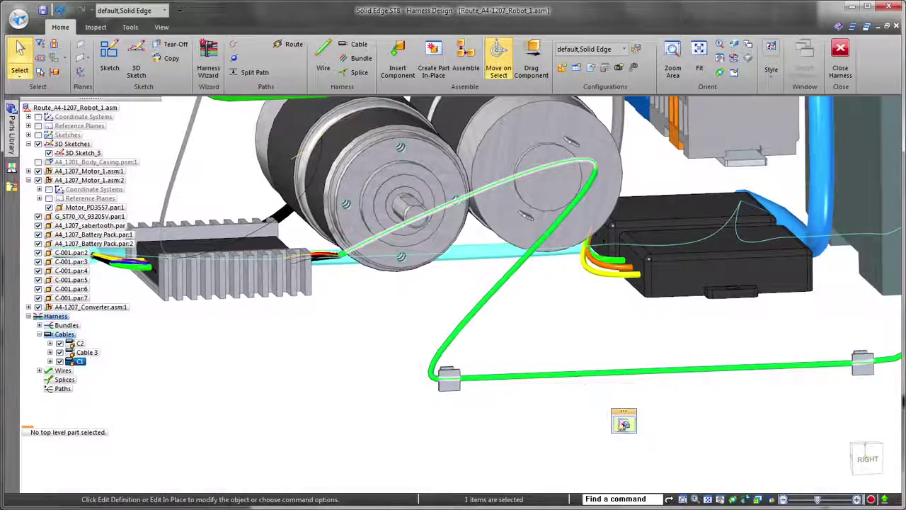
click(623, 426)
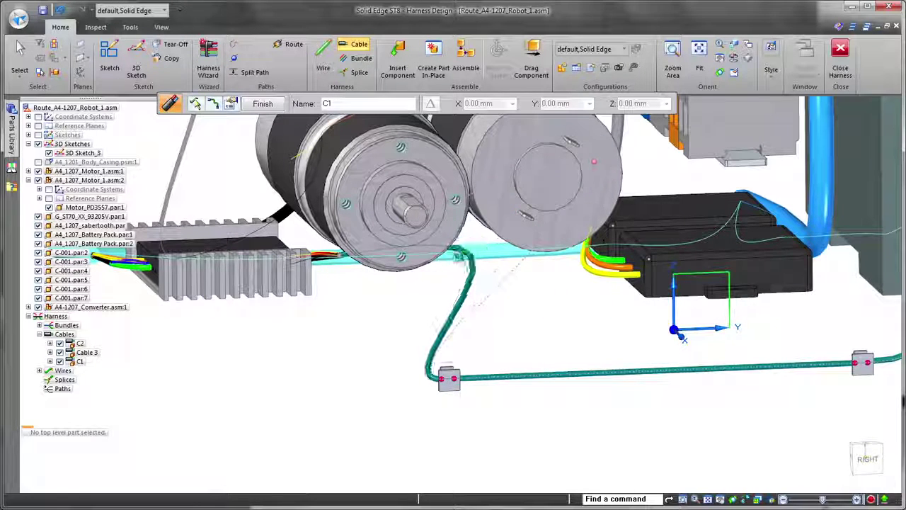
drag(459, 256, 463, 258)
middle_drag(485, 390, 401, 426)
key(Escape)
key(Escape)
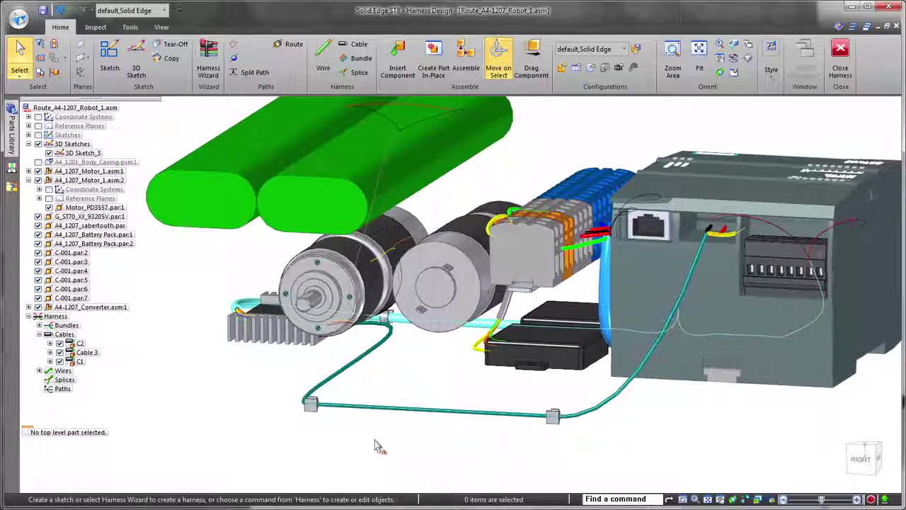
Step: Split the green cable's path at a point on the straight run between the two clips
click(260, 75)
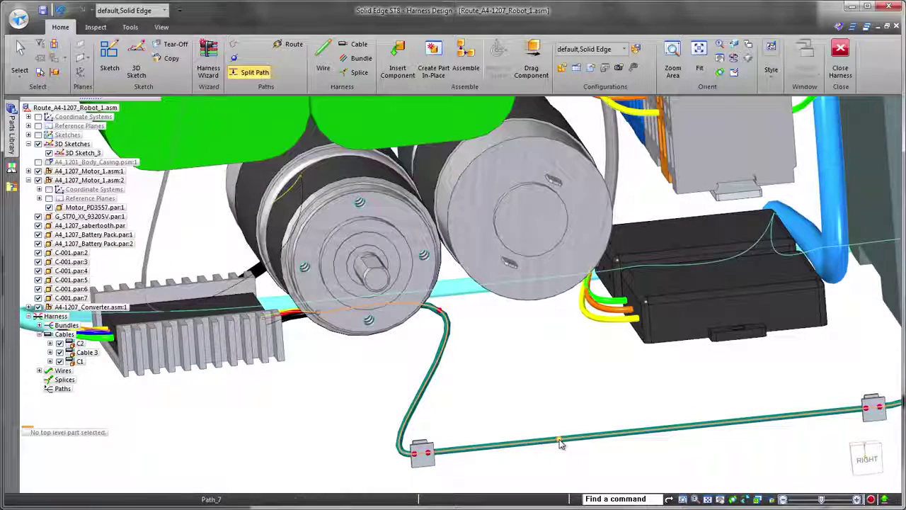
click(558, 441)
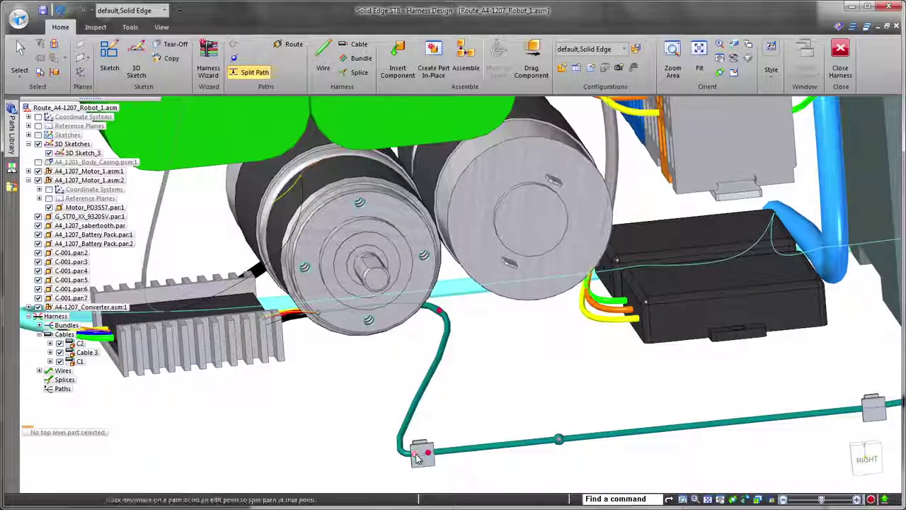
key(Escape)
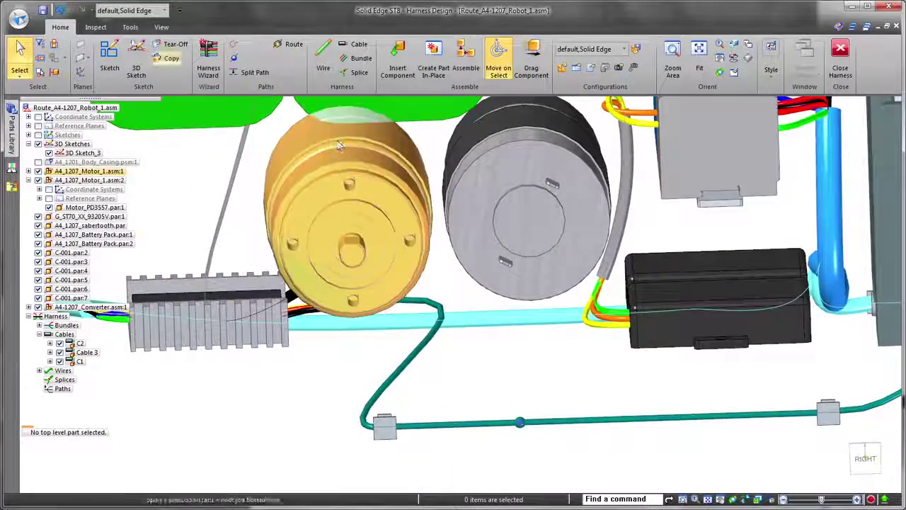
Step: Create a path from the split point up to the second motor's terminal face, moving its free end onto the motor in the front view
click(234, 46)
click(865, 458)
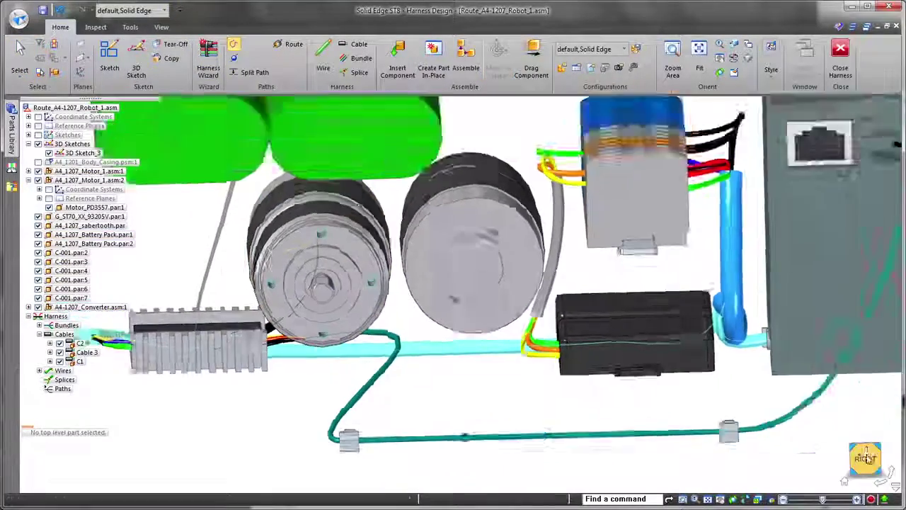
scroll(265, 421, up, 3)
scroll(264, 421, up, 2)
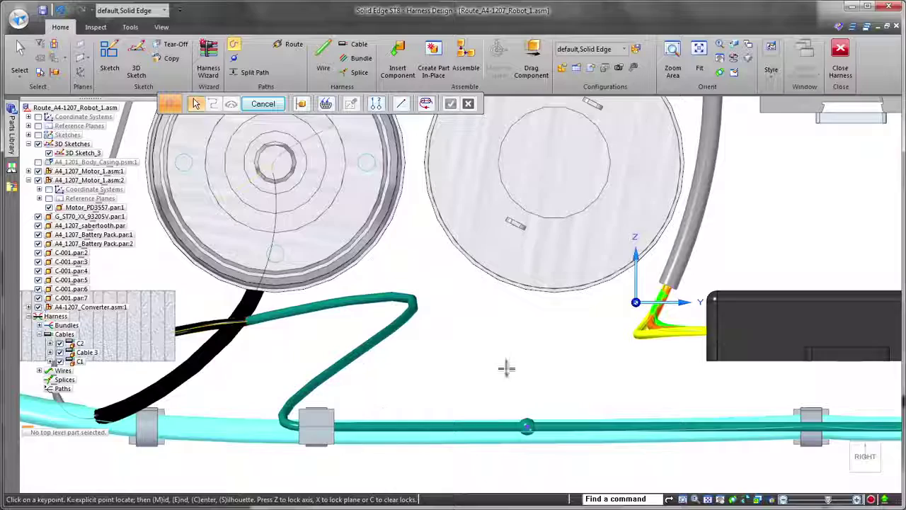
click(528, 426)
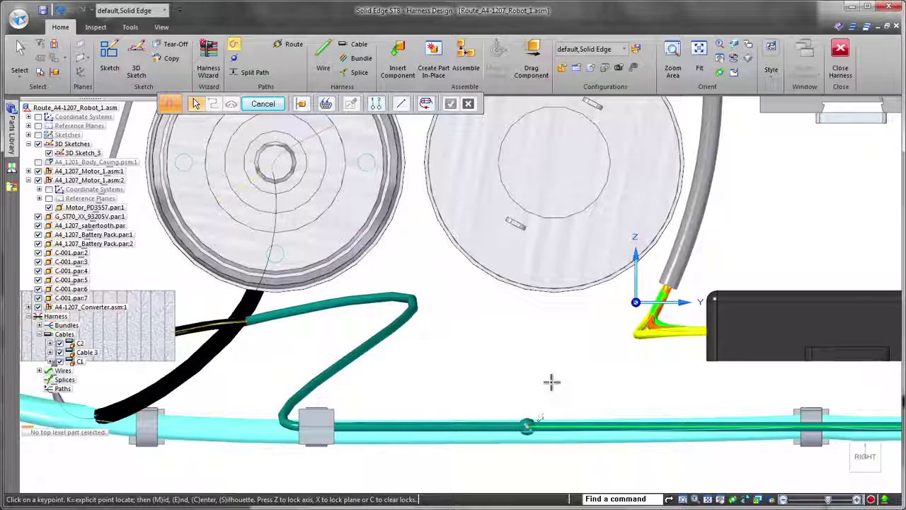
click(560, 162)
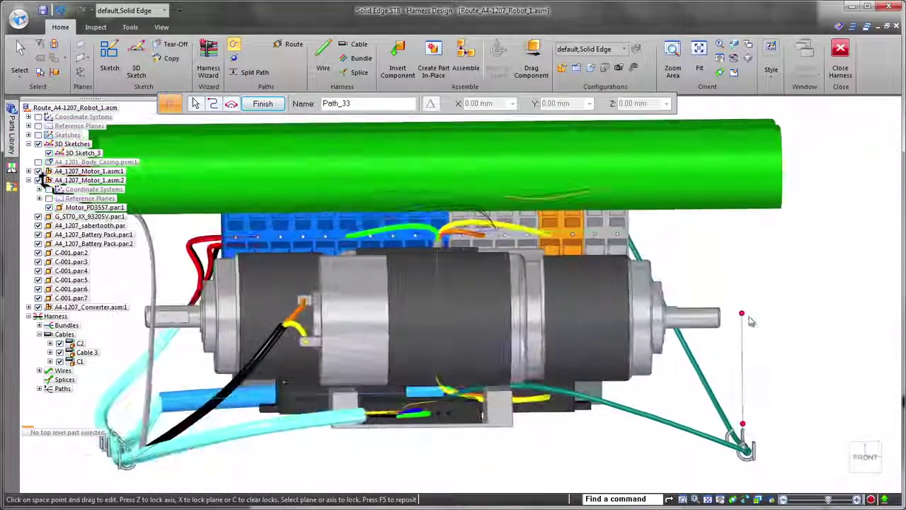
click(610, 322)
scroll(825, 359, down, 3)
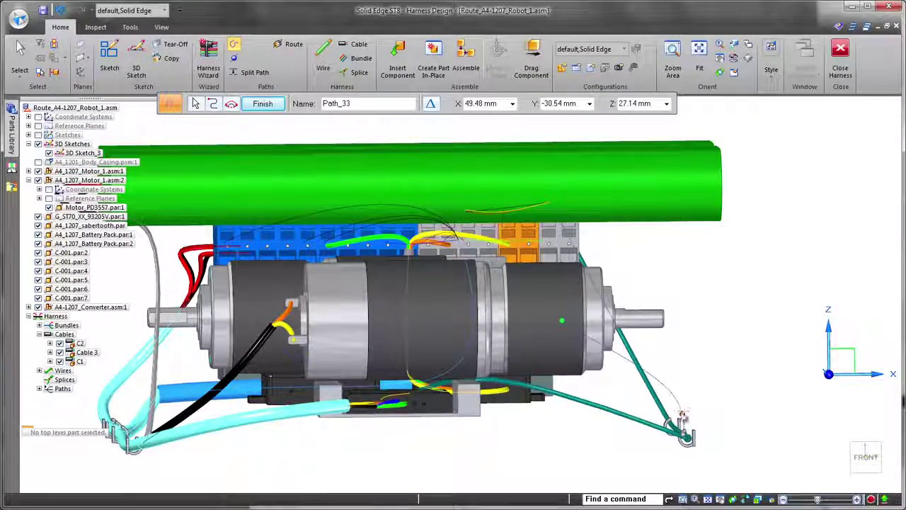
Step: Create a path from the clip around to the wire side of the finned sabertooth controller, adjusting its points in the front view
key(ctrl+r)
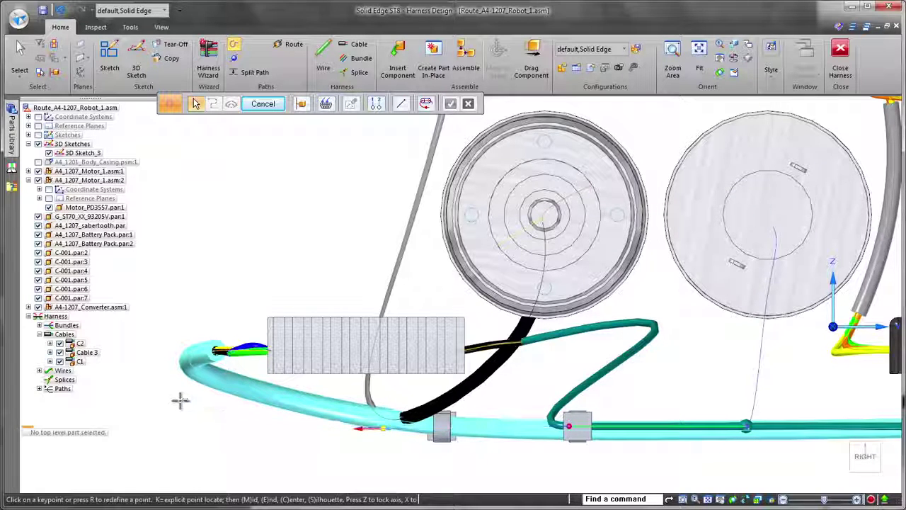
right_click(245, 317)
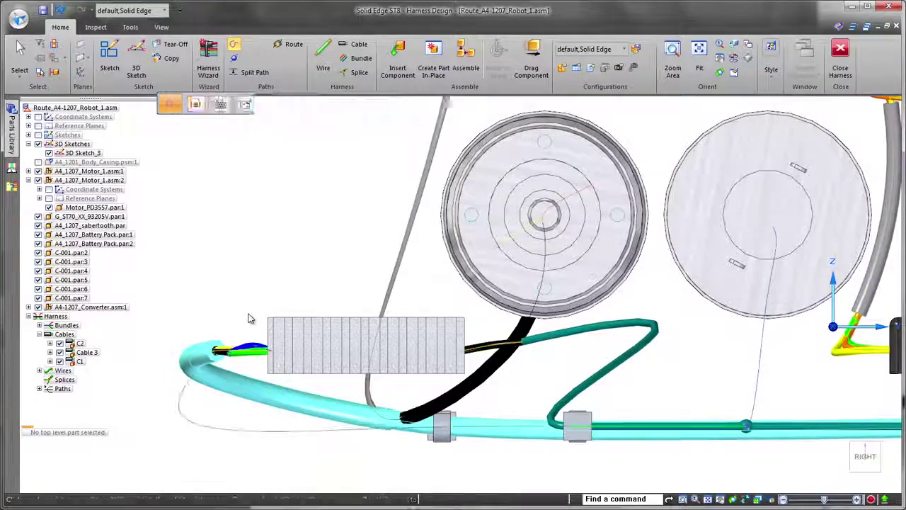
middle_drag(250, 318, 868, 347)
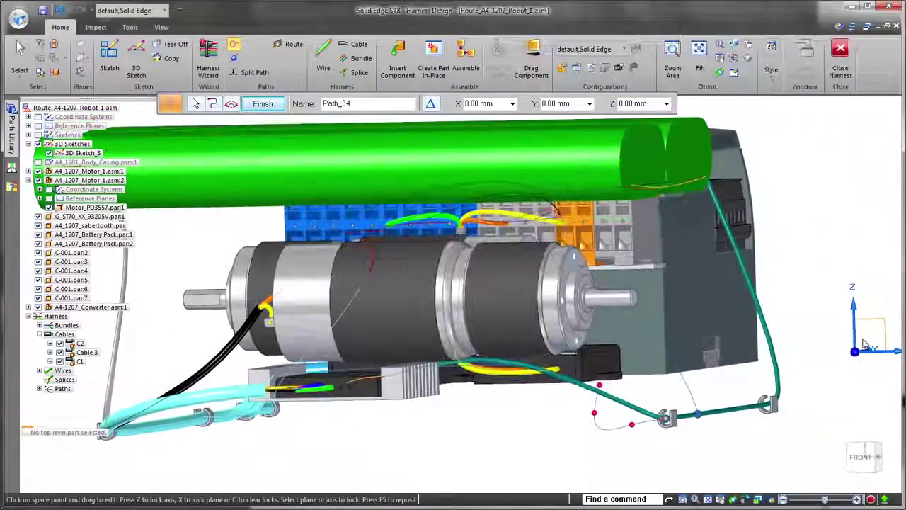
click(861, 458)
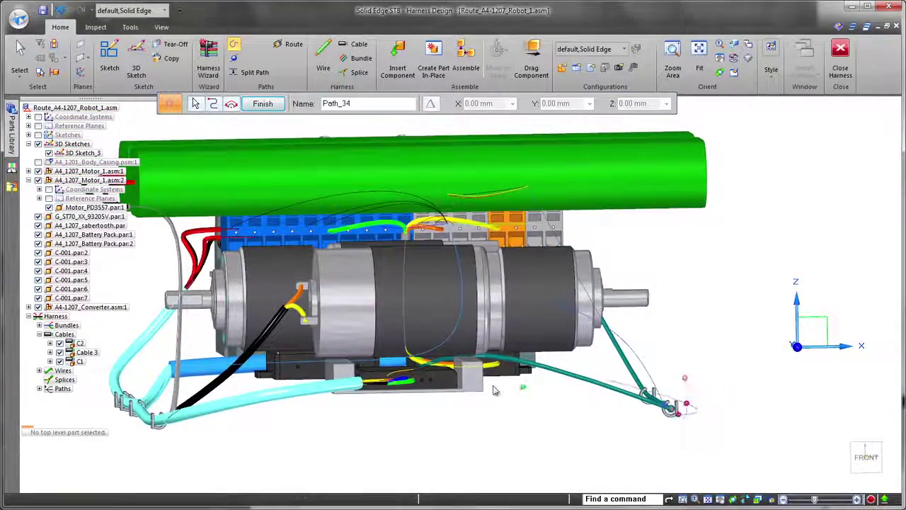
click(646, 403)
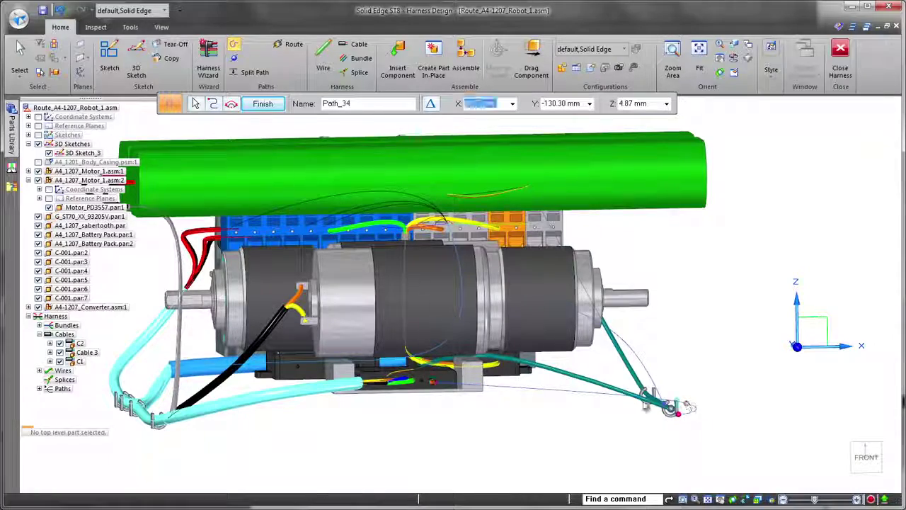
drag(579, 395, 579, 405)
middle_drag(563, 419, 470, 471)
right_click(189, 446)
key(Escape)
Step: Create a 26-gage Stranded Copper Yellow wire from the second motor's lower terminal to the sabertooth controller's wire side
scroll(467, 473, up, 6)
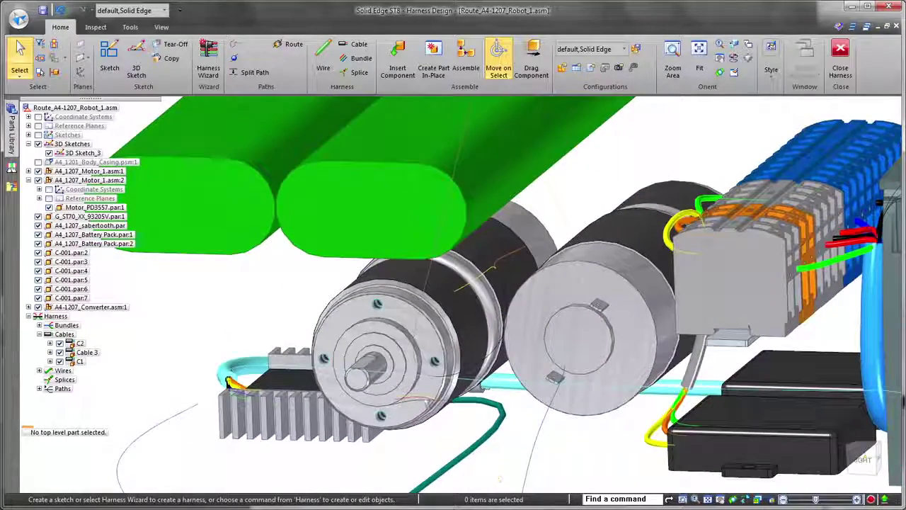
click(325, 62)
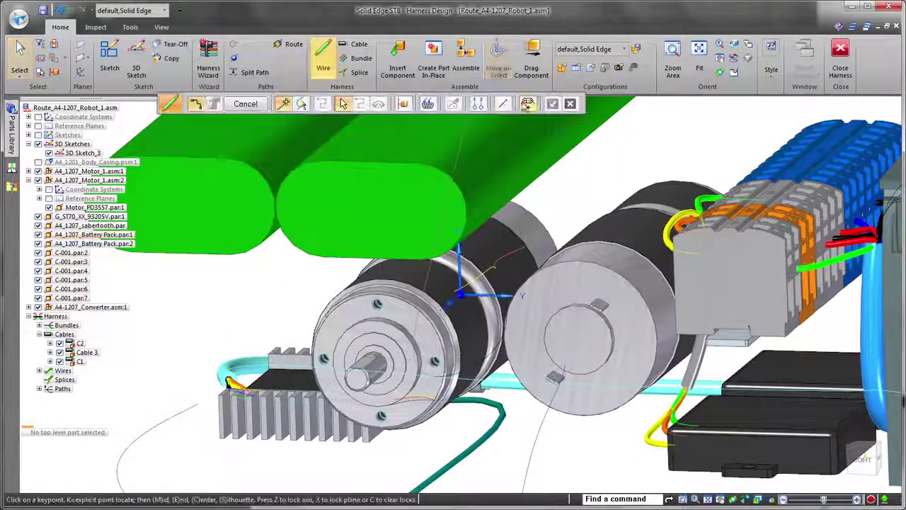
scroll(672, 127, up, 3)
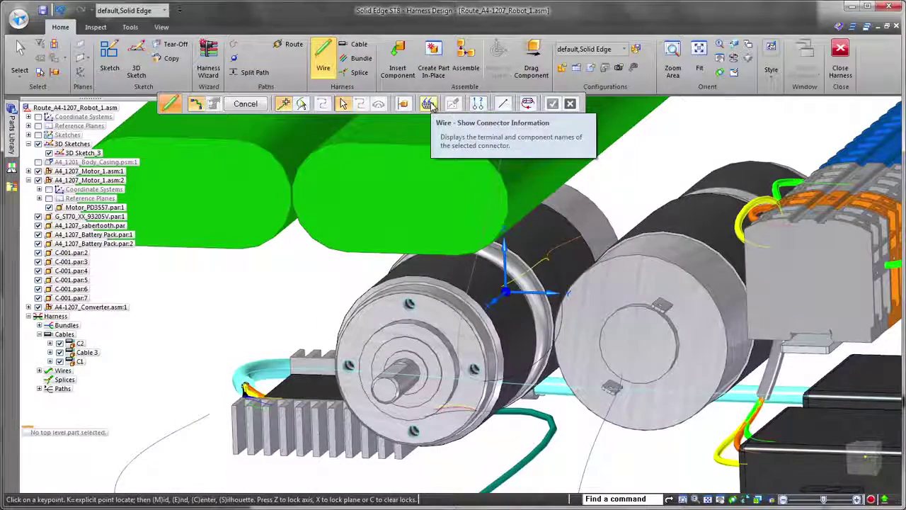
click(430, 104)
click(665, 306)
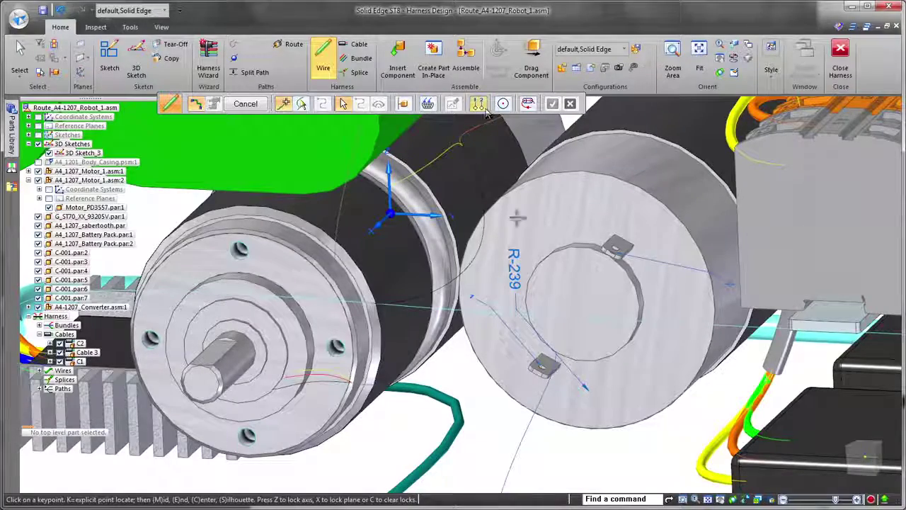
click(542, 366)
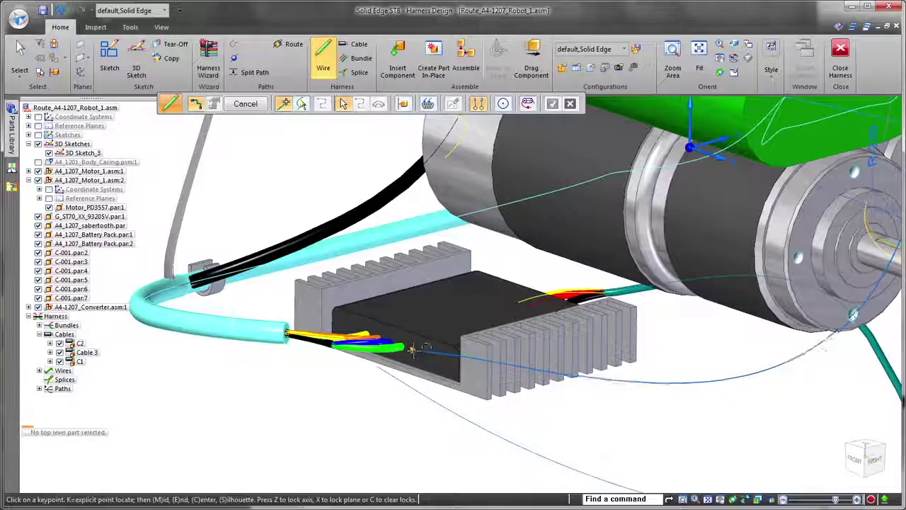
click(412, 348)
right_click(416, 349)
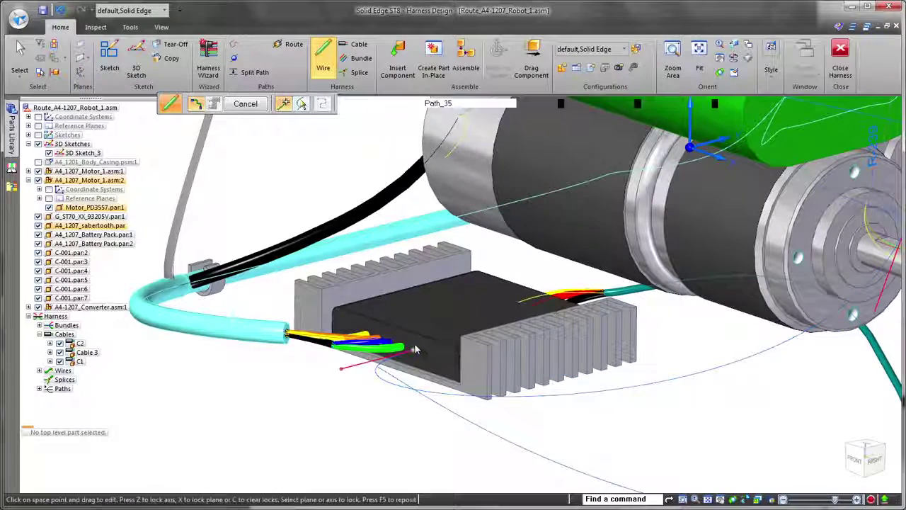
right_click(416, 348)
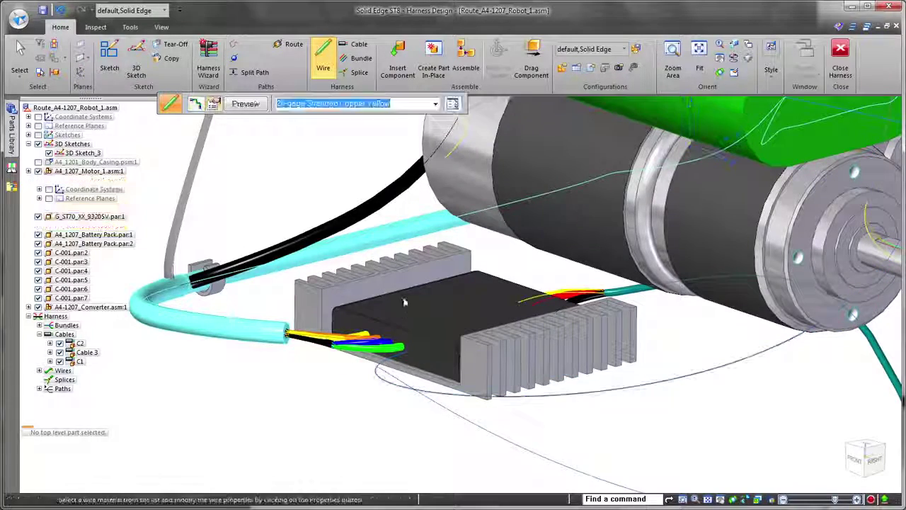
right_click(585, 445)
middle_drag(586, 446, 620, 426)
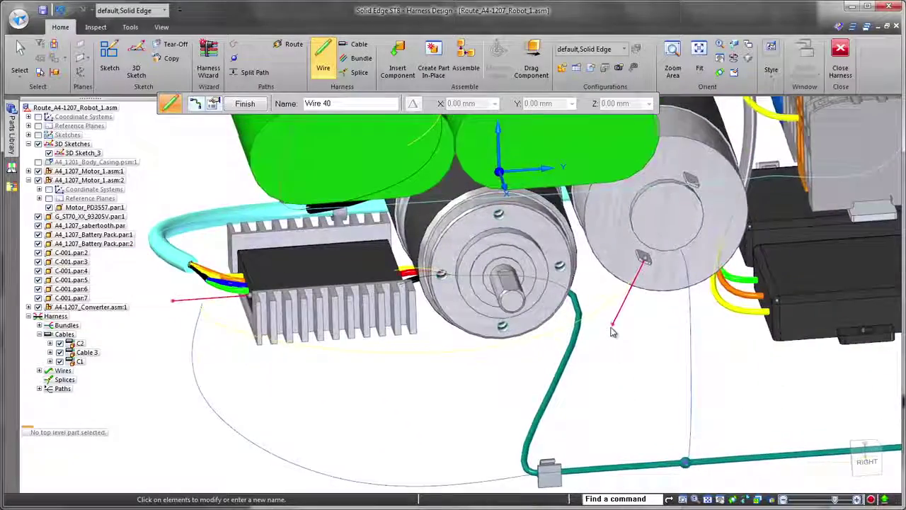
right_click(626, 341)
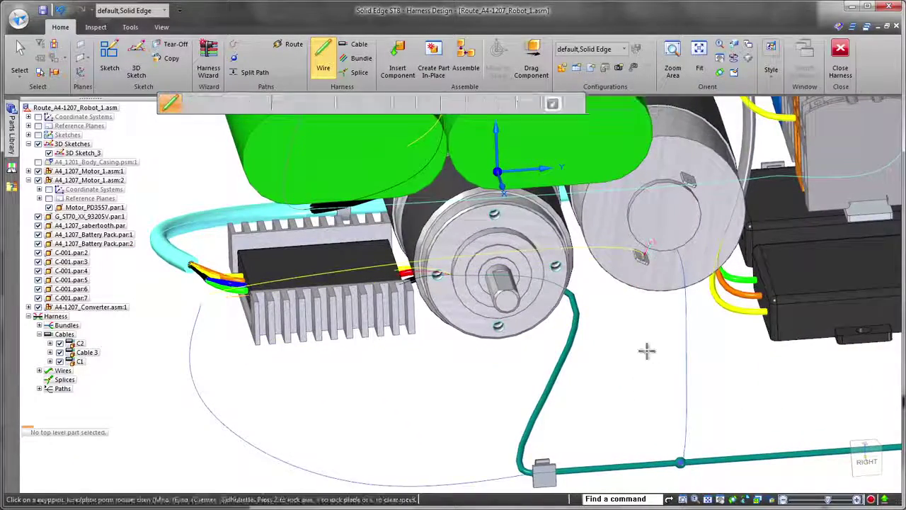
Step: Create a red wire from the second motor's upper terminal to the sabertooth controller, beside the yellow wire
scroll(648, 350, up, 4)
middle_drag(647, 350, 693, 346)
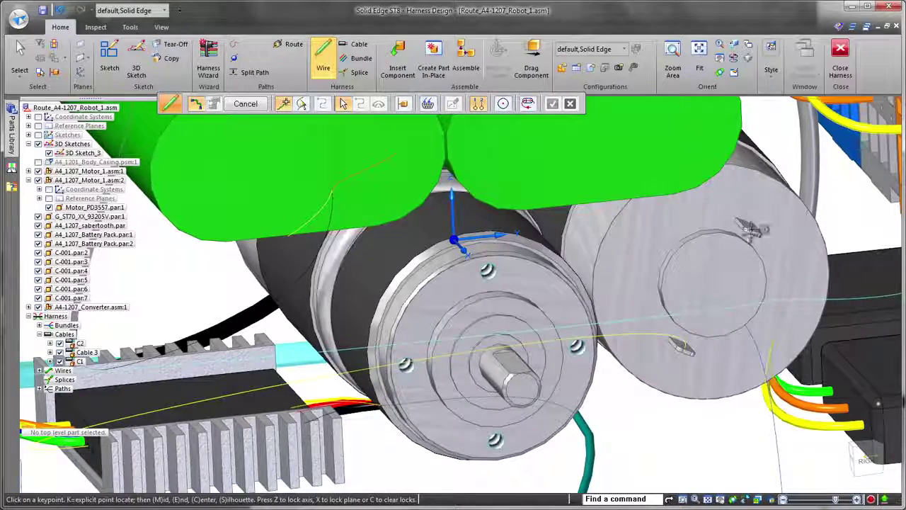
click(752, 230)
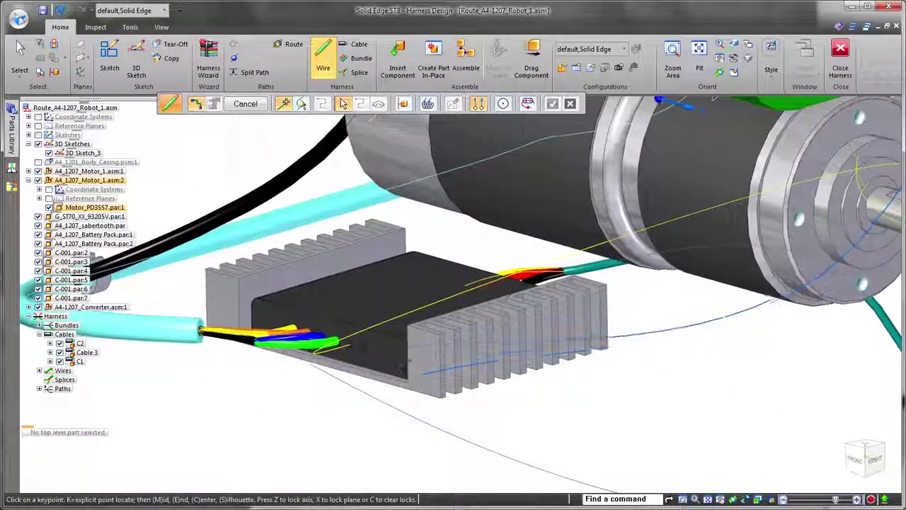
click(362, 349)
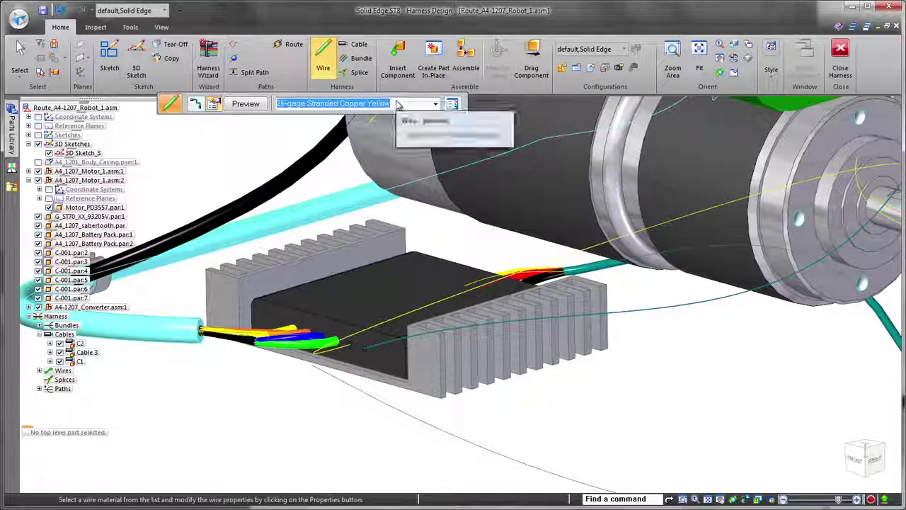
right_click(371, 324)
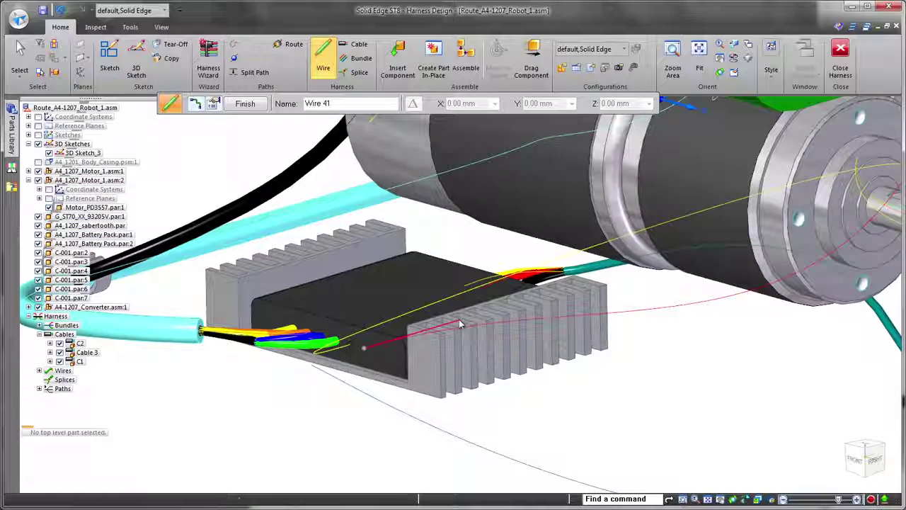
middle_drag(343, 364, 617, 228)
scroll(617, 228, down, 2)
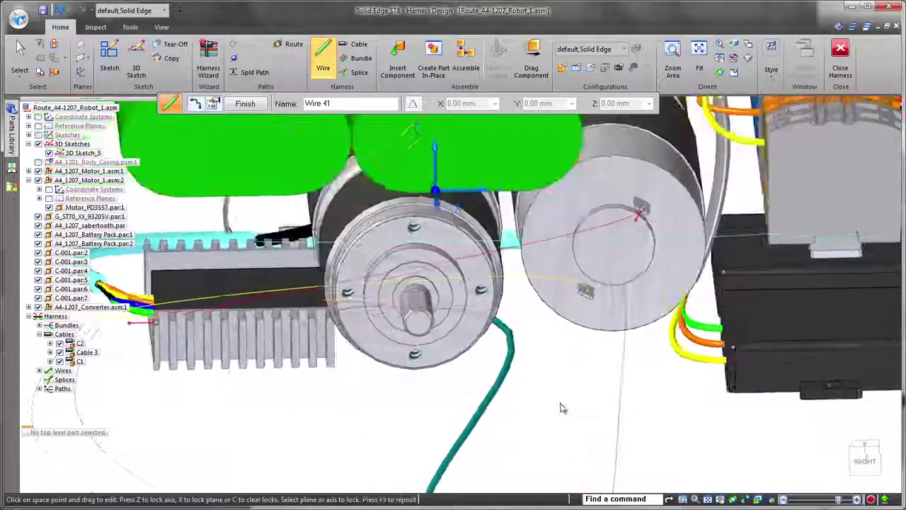
middle_drag(562, 409, 593, 408)
right_click(593, 408)
key(Escape)
key(Escape)
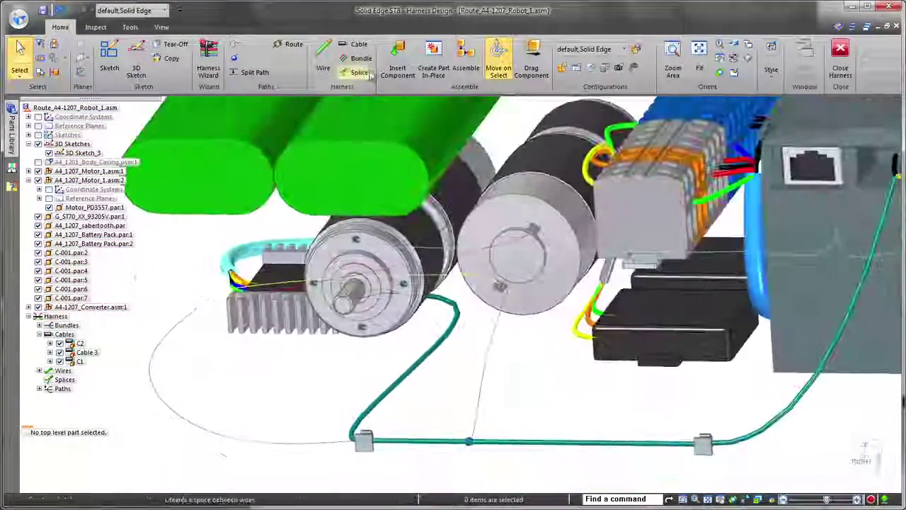
Step: Start a bundle containing the yellow and red wires that leave the second motor's terminals
click(361, 59)
scroll(492, 187, up, 3)
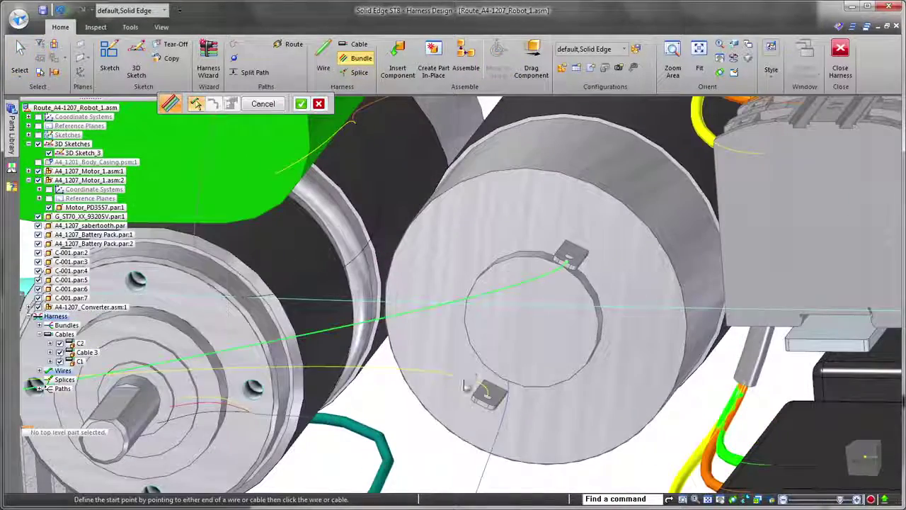
click(465, 382)
scroll(474, 460, down, 1)
middle_drag(474, 459, 458, 383)
right_click(459, 382)
Step: Route the bundle along the path from the motor to the split point, through the clip and around to the controller
click(499, 264)
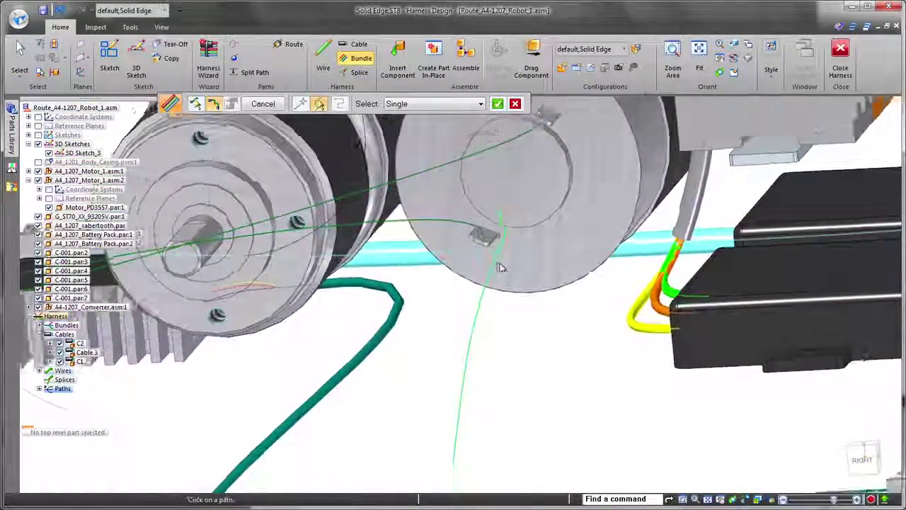
scroll(499, 266, down, 2)
click(359, 405)
click(243, 414)
scroll(457, 461, down, 2)
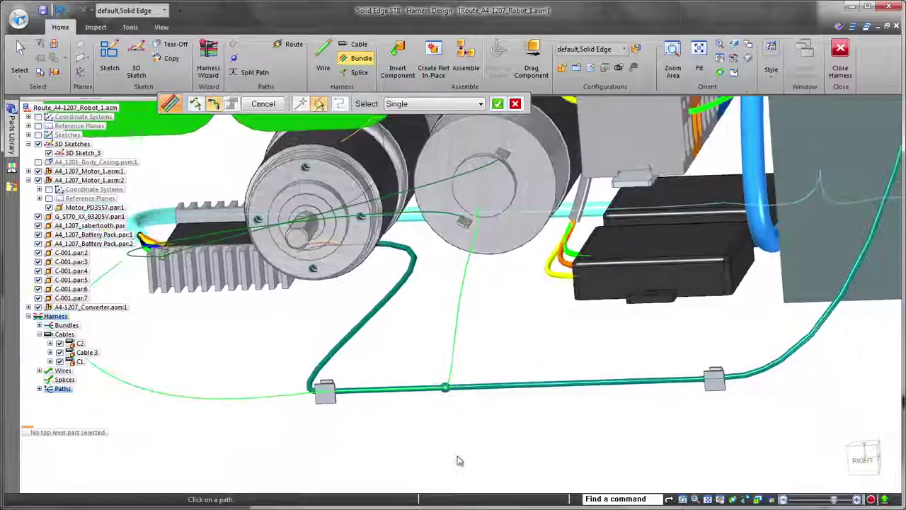
right_click(291, 451)
Step: Set the bundle's color to Dk Gray and finish the bundle
click(470, 105)
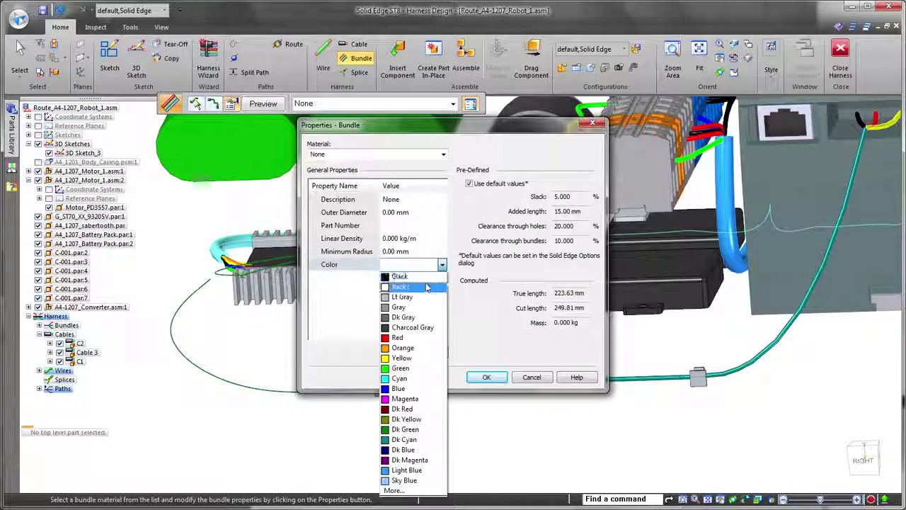
click(413, 320)
click(487, 378)
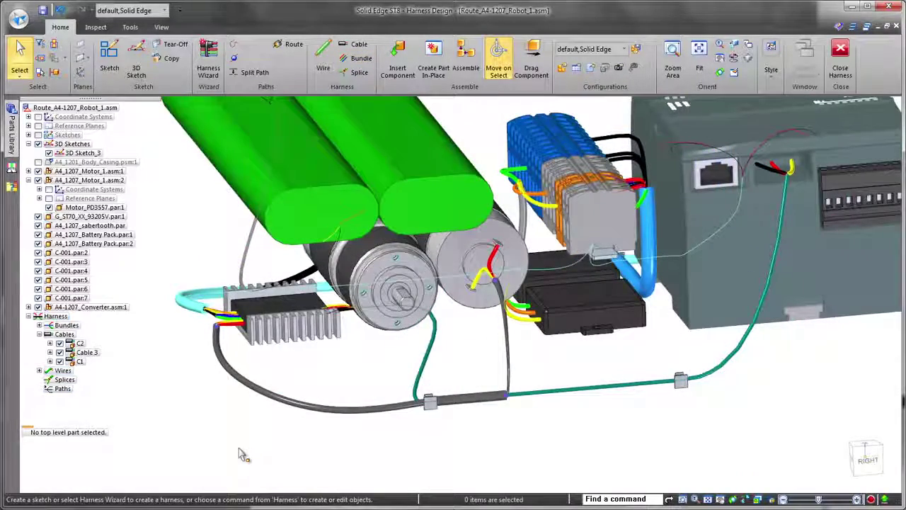
Step: Move the clip between the first motor's cable and the new bundle along the straight run, away from the split point
click(432, 405)
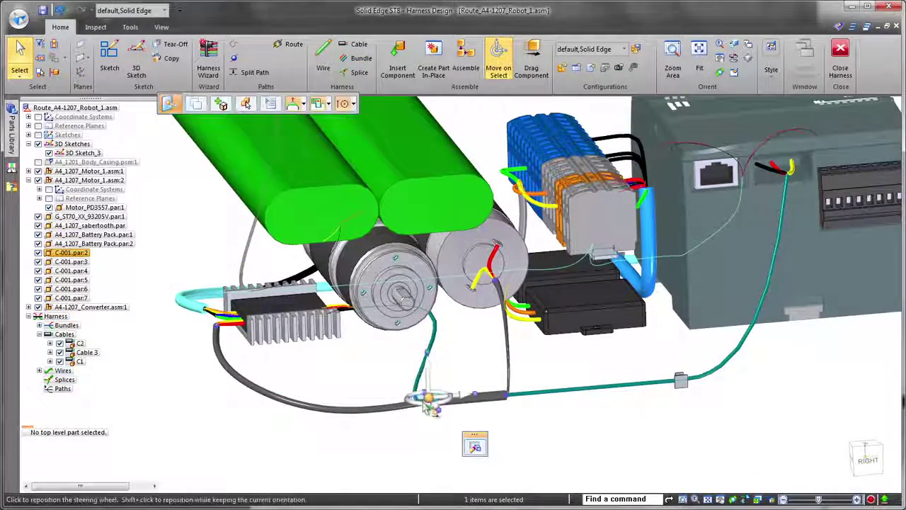
click(459, 398)
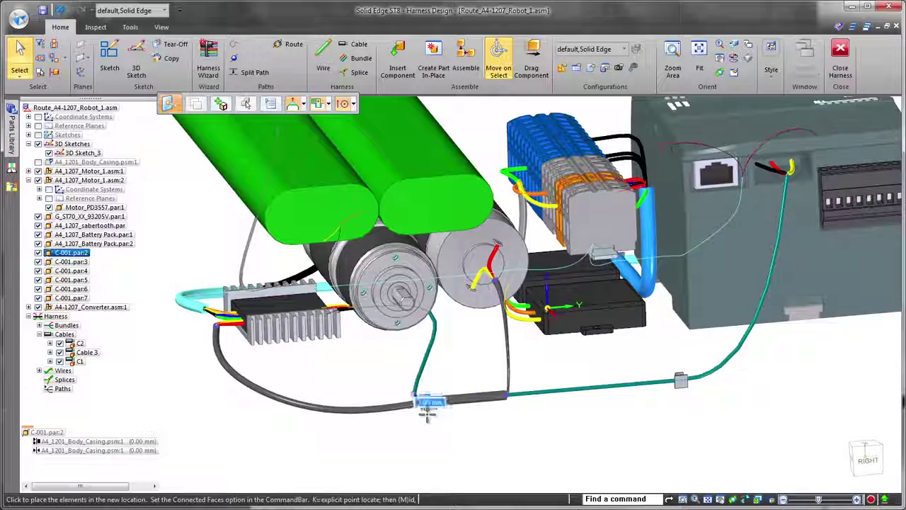
click(418, 430)
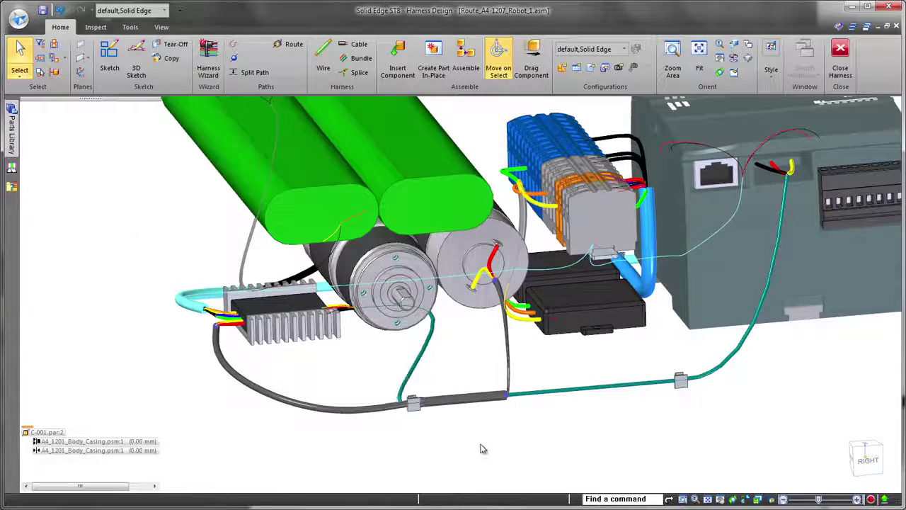
click(484, 448)
Step: Edit the A4-1207_Converter subassembly in place and open it in the Harness Design environment
scroll(484, 447, down, 3)
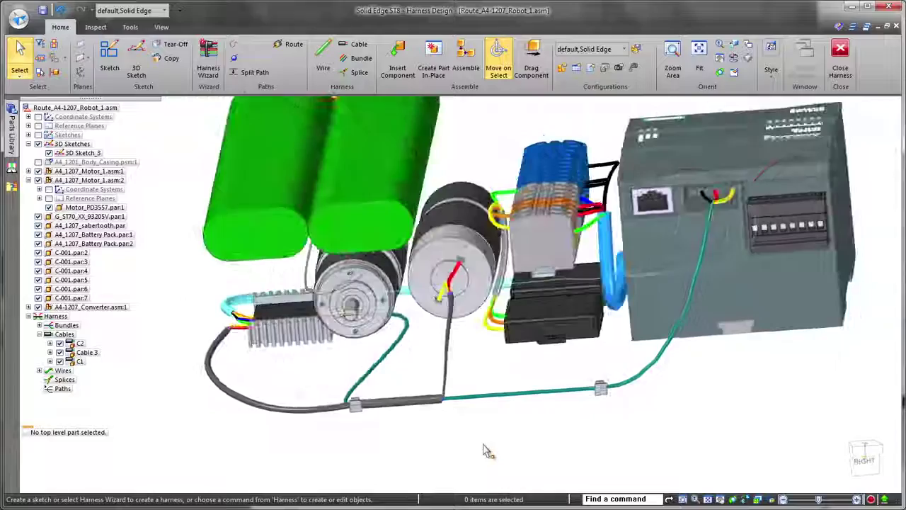
middle_drag(484, 447, 633, 479)
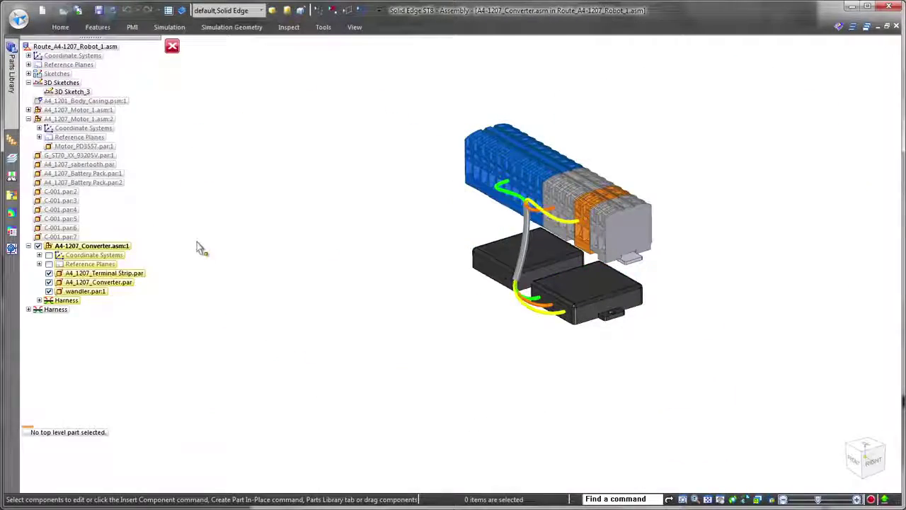
click(324, 28)
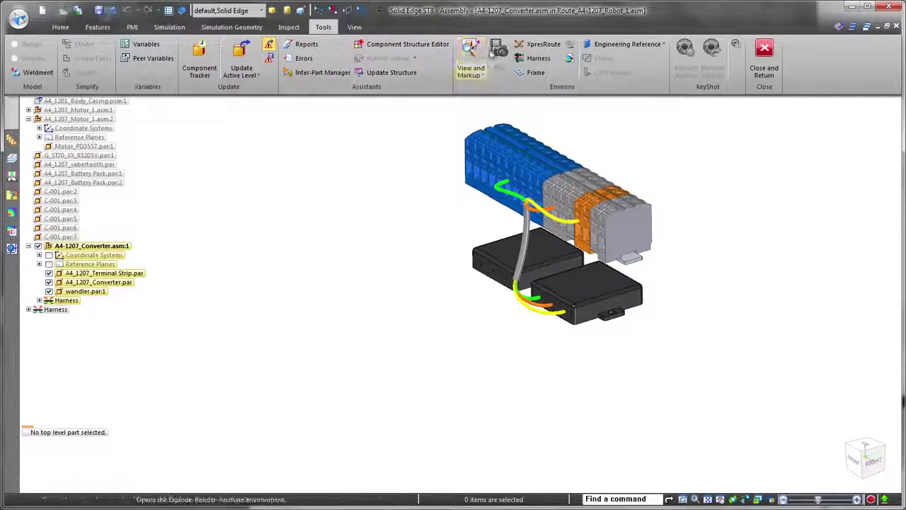
click(533, 59)
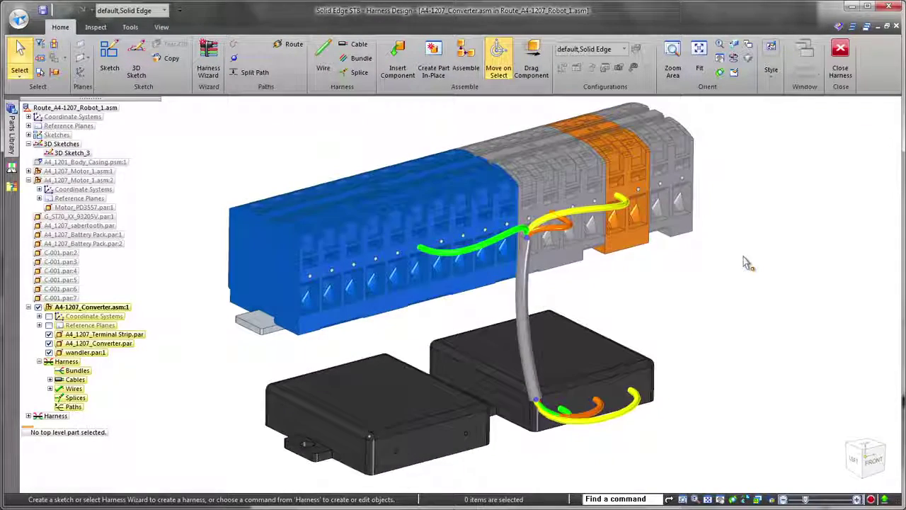
Step: Add a Barrel Splice Nylon Blue splice at the gray cable's lower end by the converter
click(360, 74)
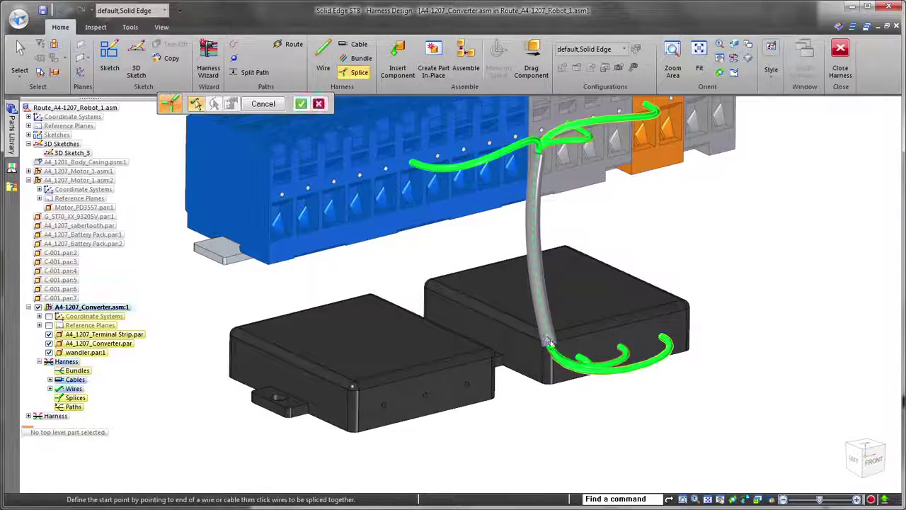
click(550, 347)
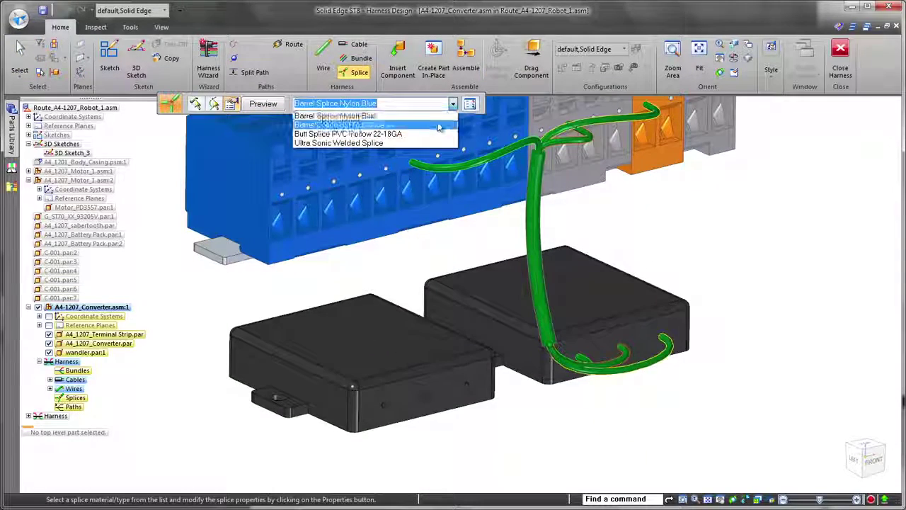
right_click(725, 201)
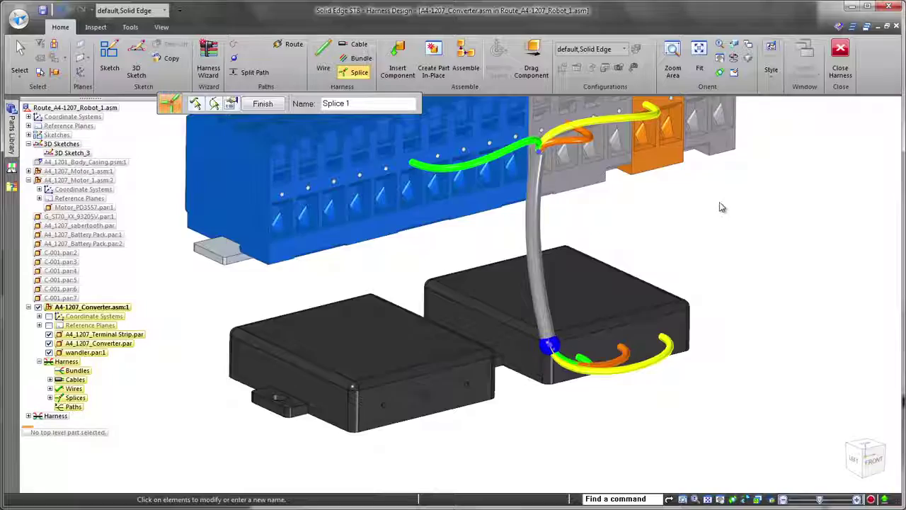
right_click(721, 206)
key(Escape)
Step: Create a 26-gage Stranded Copper wire from the other converter's terminal nearest the splice to the blue splice
middle_drag(727, 305, 693, 280)
click(328, 59)
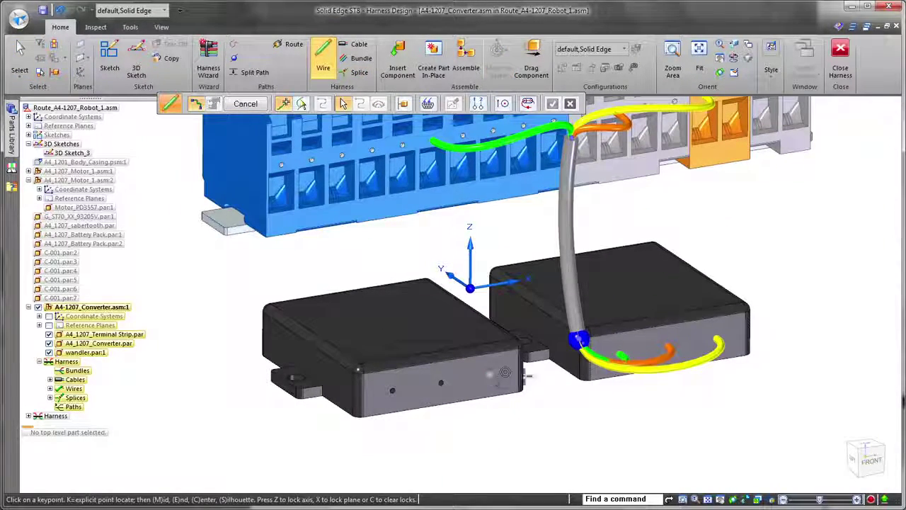
click(580, 342)
right_click(581, 340)
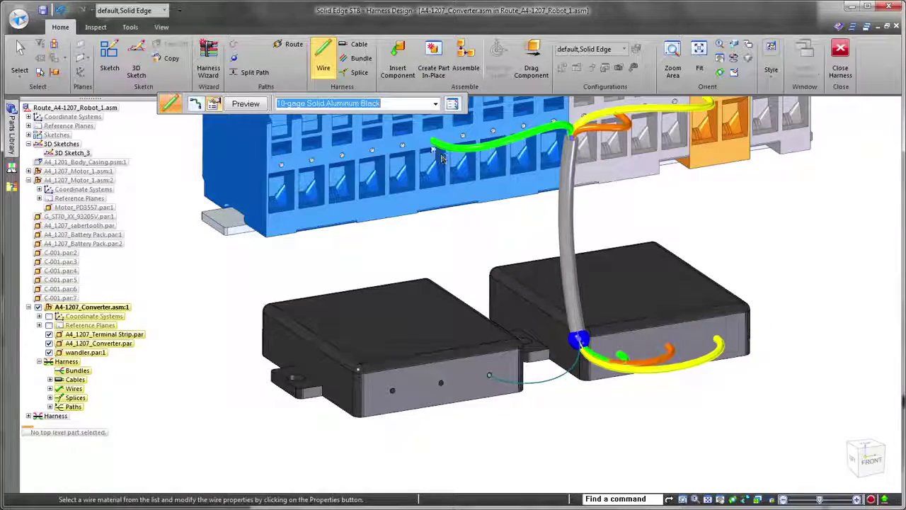
click(434, 103)
scroll(347, 283, down, 10)
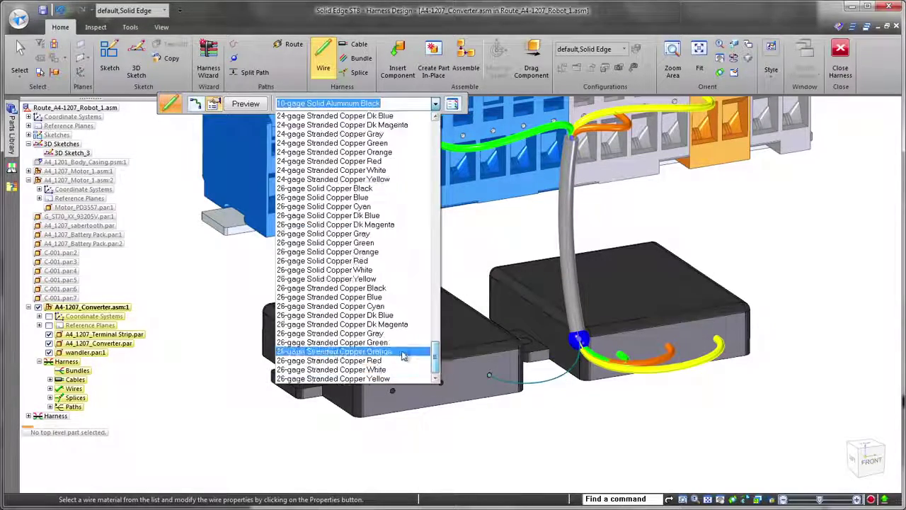
click(344, 358)
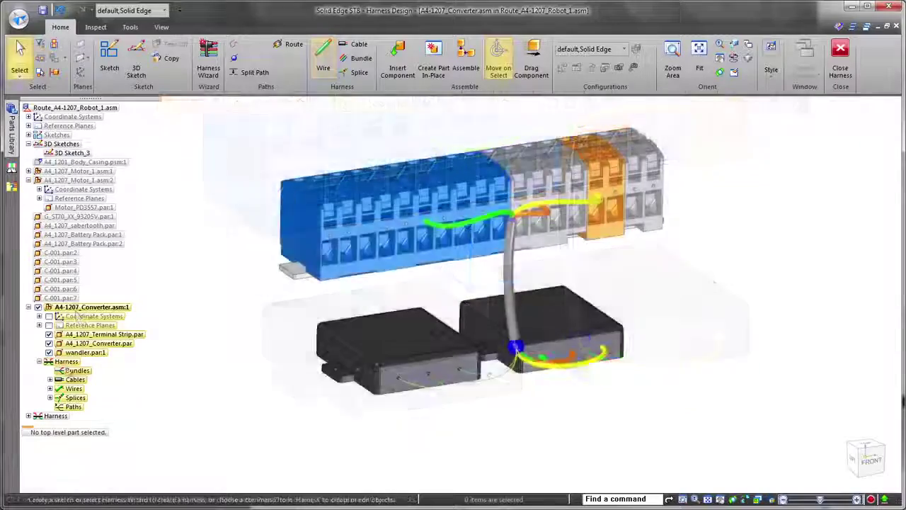
Step: Open the 2D harness drawing from the converter subassembly's Harness entry
right_click(66, 361)
click(196, 368)
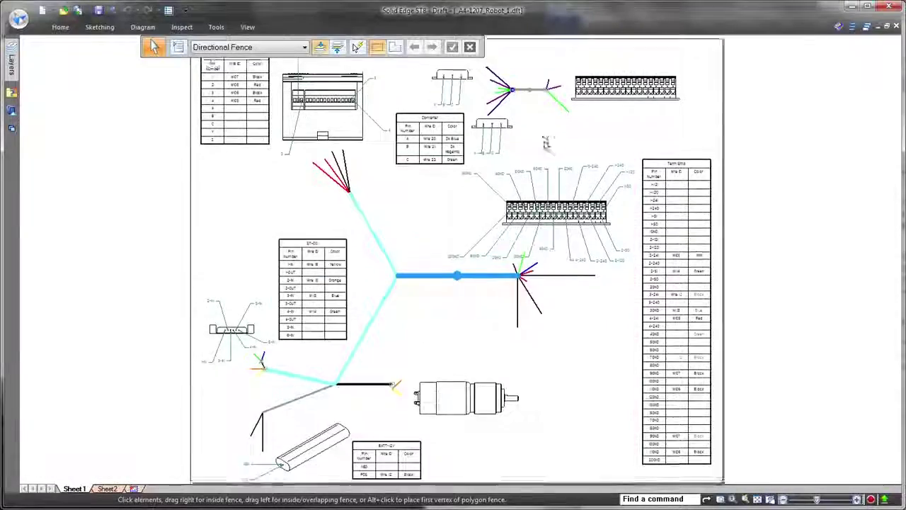
Step: Set up a callout whose text is the Wiring Harness Name value for the converter harness on Sheet1
scroll(544, 203, up, 5)
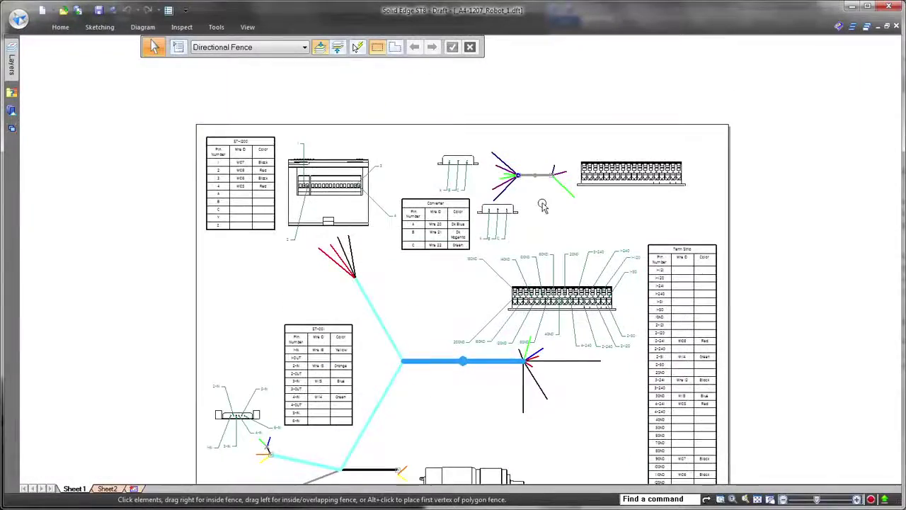
mouse_move(544, 203)
middle_down()
mouse_move(542, 255)
mouse_move(492, 281)
mouse_move(491, 314)
middle_up()
click(147, 29)
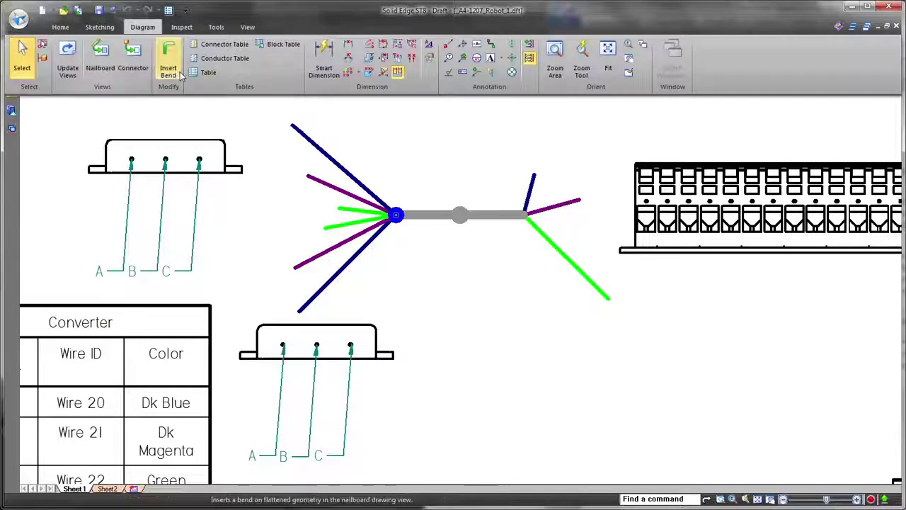
click(452, 48)
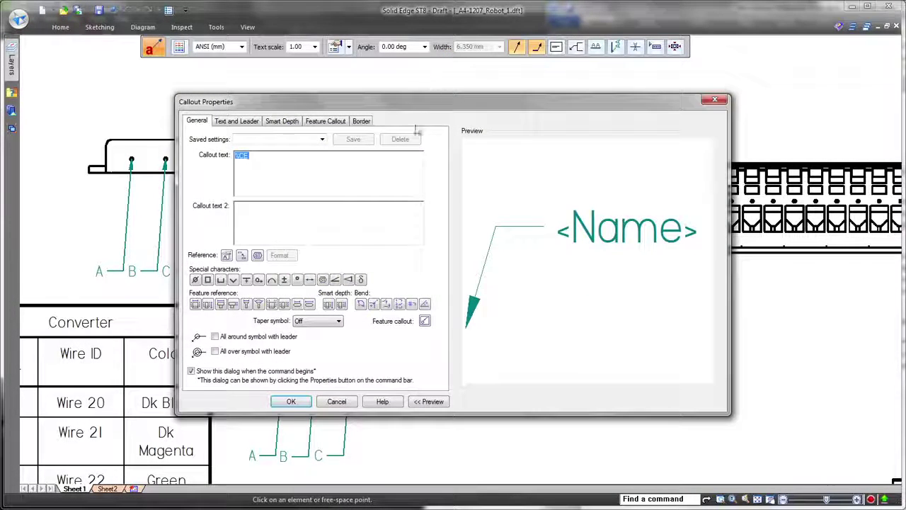
click(257, 256)
click(433, 223)
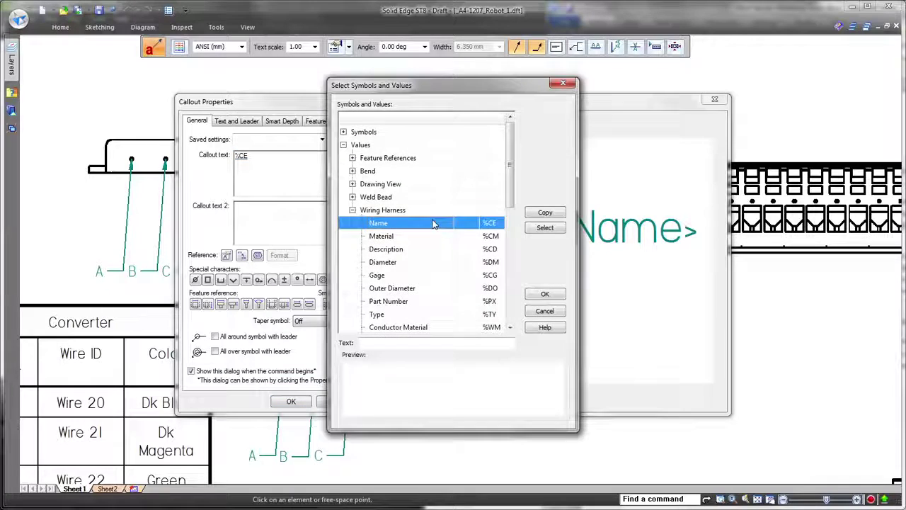
click(543, 293)
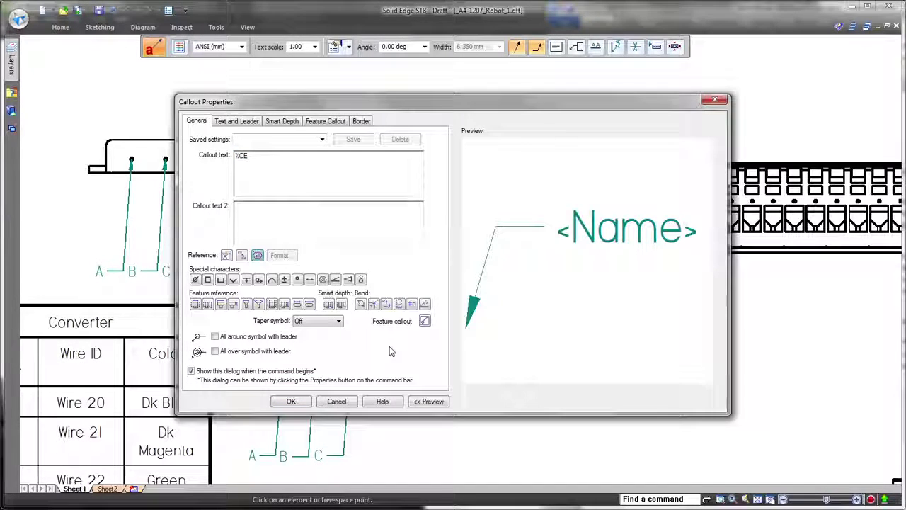
click(297, 402)
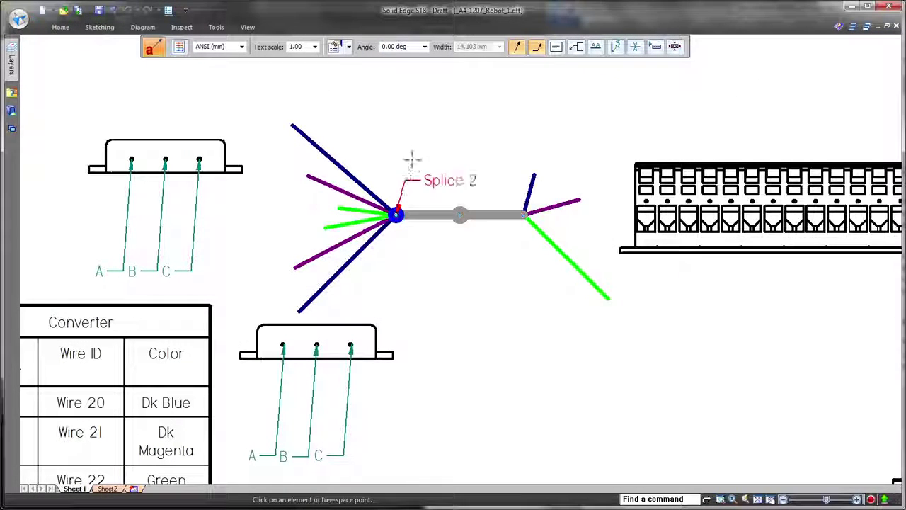
Step: Place name callouts on the blue splice, the gray cable and the green wire of the converter harness
click(436, 214)
click(454, 291)
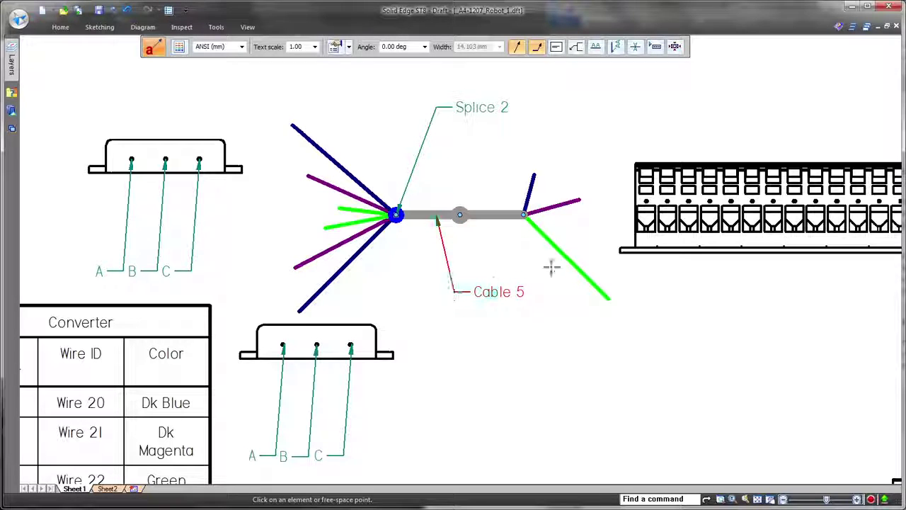
click(567, 259)
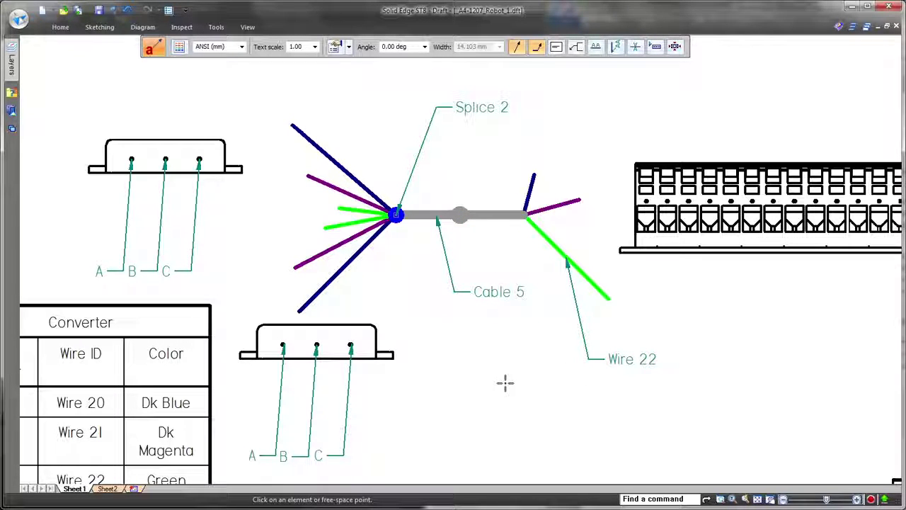
key(Escape)
scroll(469, 318, down, 5)
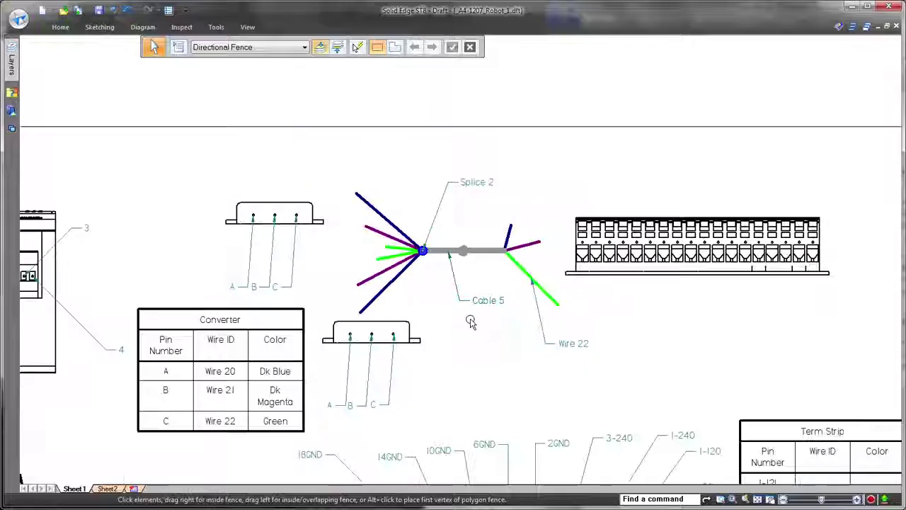
Step: Place a nailboard view of NB_A4-1207_Robot_1.asm on Sheet2, using the largest-diameter main run and a 400 x 350 mm board
click(107, 488)
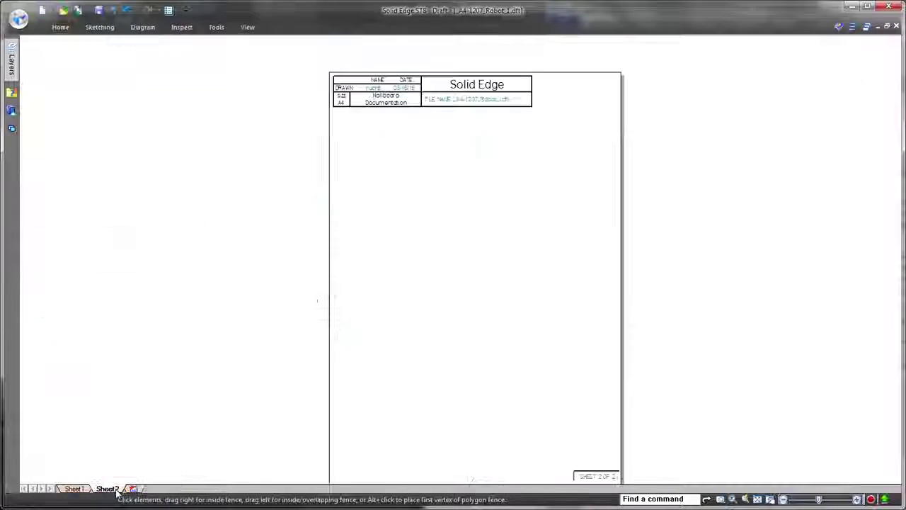
click(143, 27)
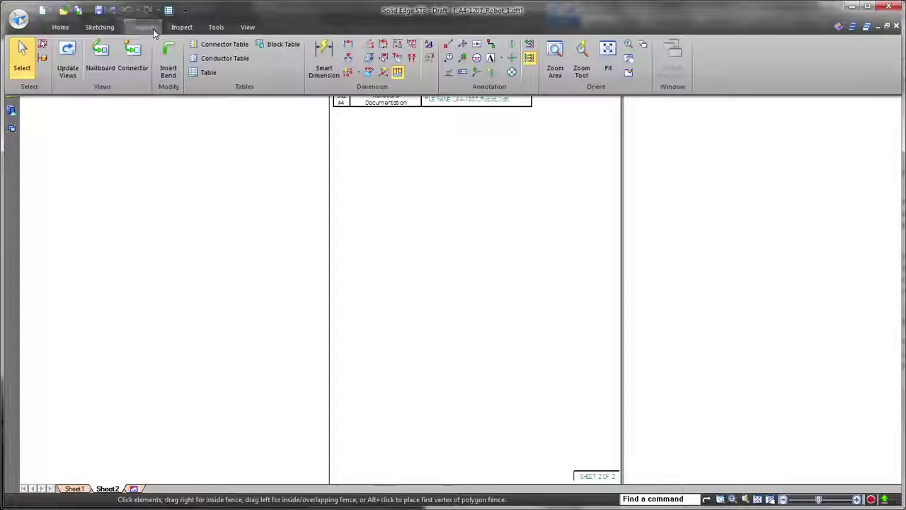
click(96, 61)
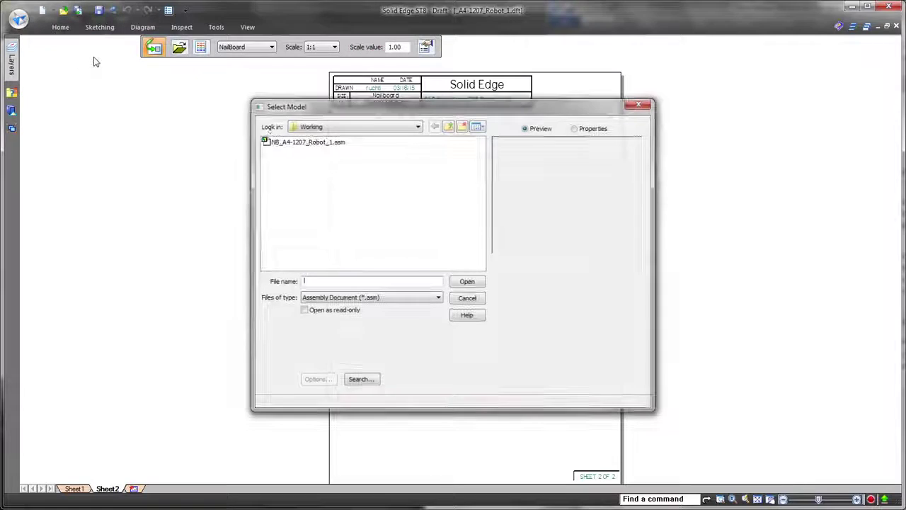
double_click(304, 144)
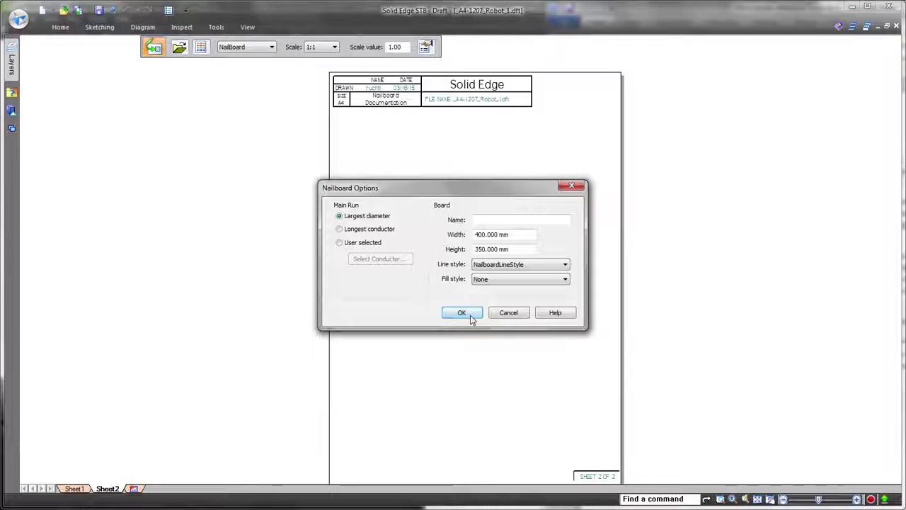
click(462, 312)
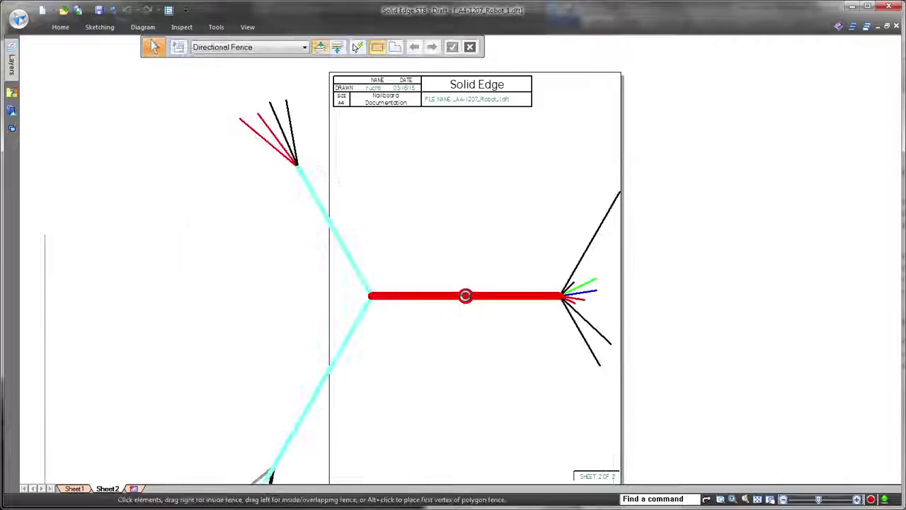
Step: Set the scale of the nailboard view on Sheet2 to 1:2
scroll(430, 194, down, 4)
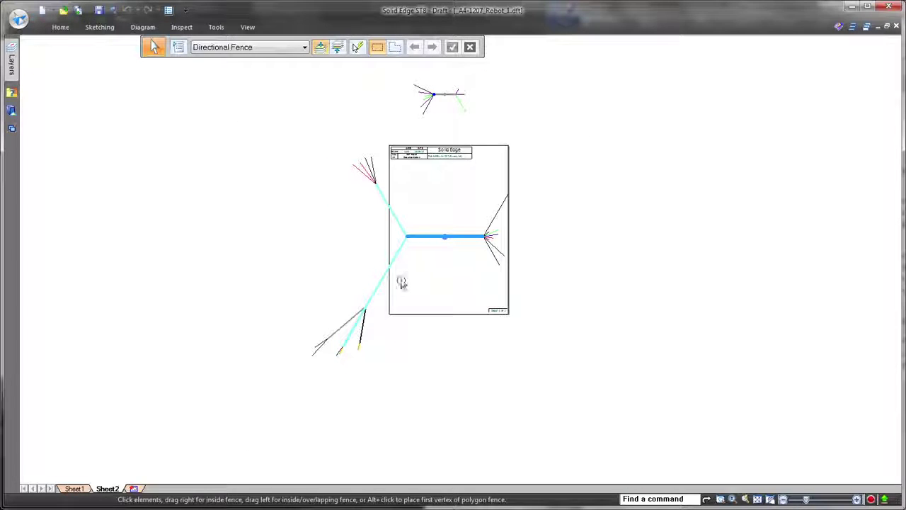
click(374, 337)
click(407, 47)
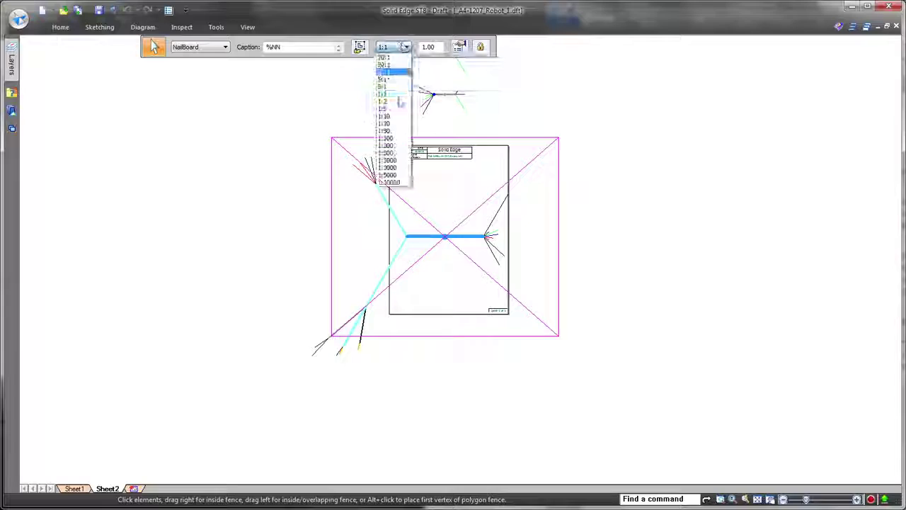
click(391, 82)
scroll(473, 245, up, 3)
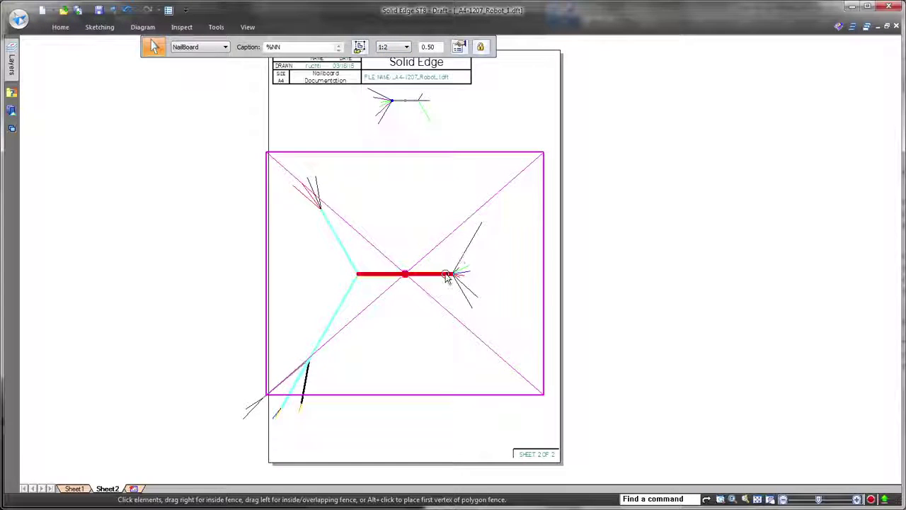
key(Escape)
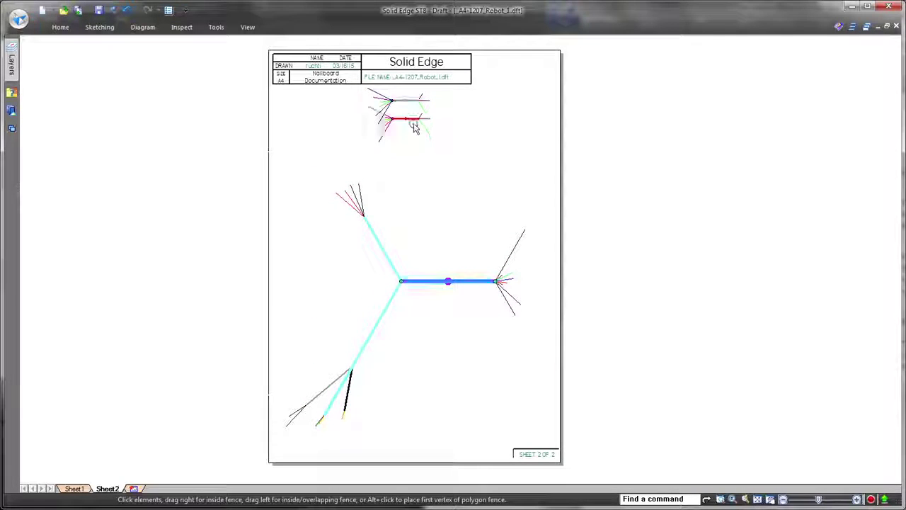
Step: Move the small converter harness on Sheet2 down, closer to the main harness
drag(414, 124, 454, 170)
click(598, 212)
scroll(457, 274, up, 2)
scroll(446, 217, down, 1)
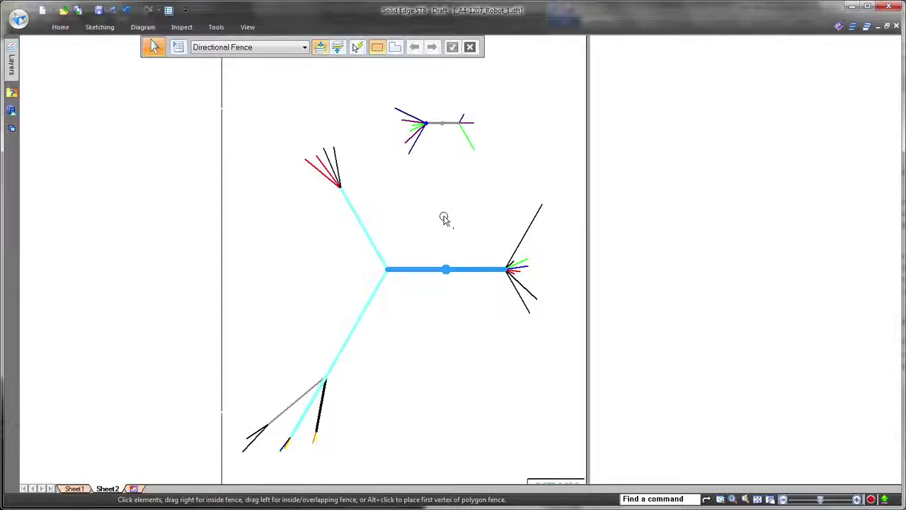
Step: Create a conductor table for the Sheet2 nailboard view with the saved Harness Doc settings
click(142, 27)
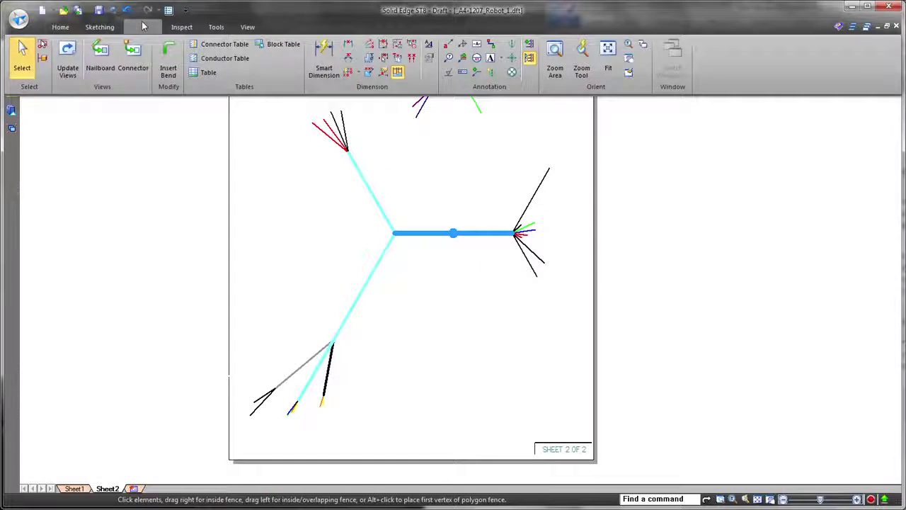
click(210, 61)
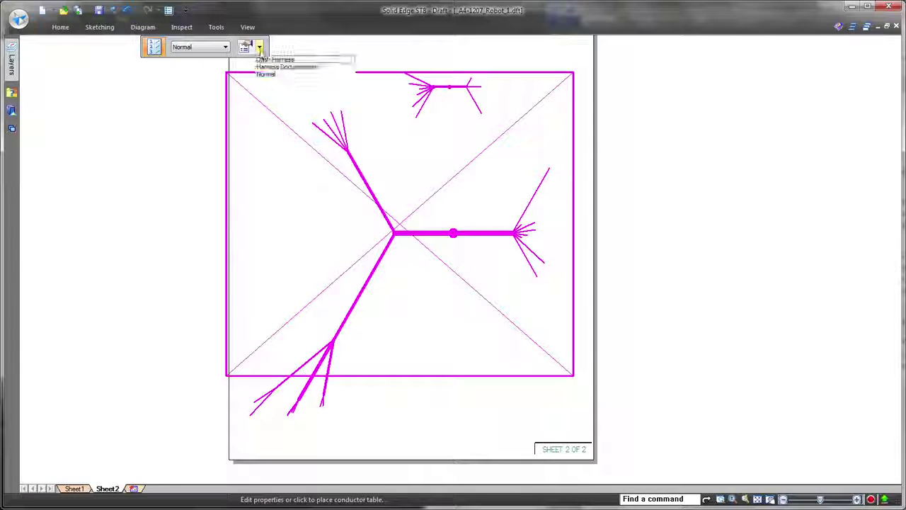
click(271, 68)
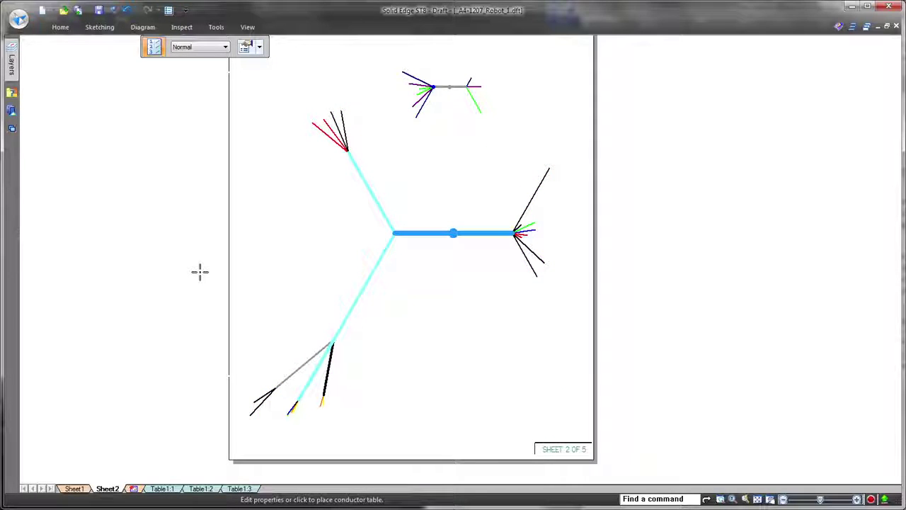
key(Escape)
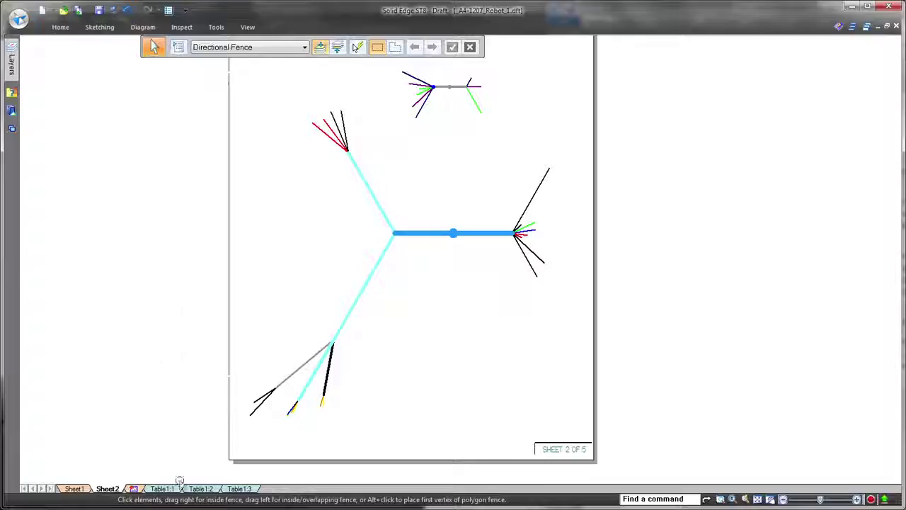
Step: Review the wire run list on Table1:1 to Table1:3, and return to Sheet1 to examine the full harness drawing
click(164, 488)
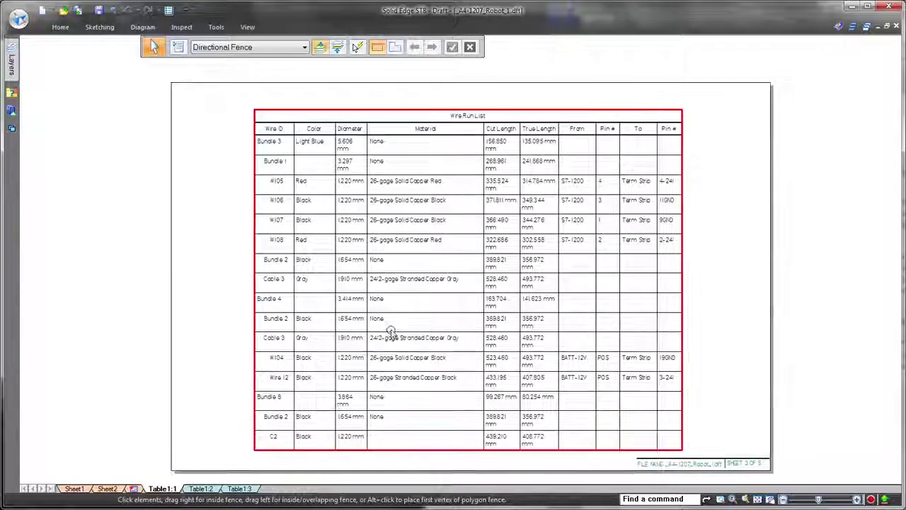
click(201, 488)
click(240, 488)
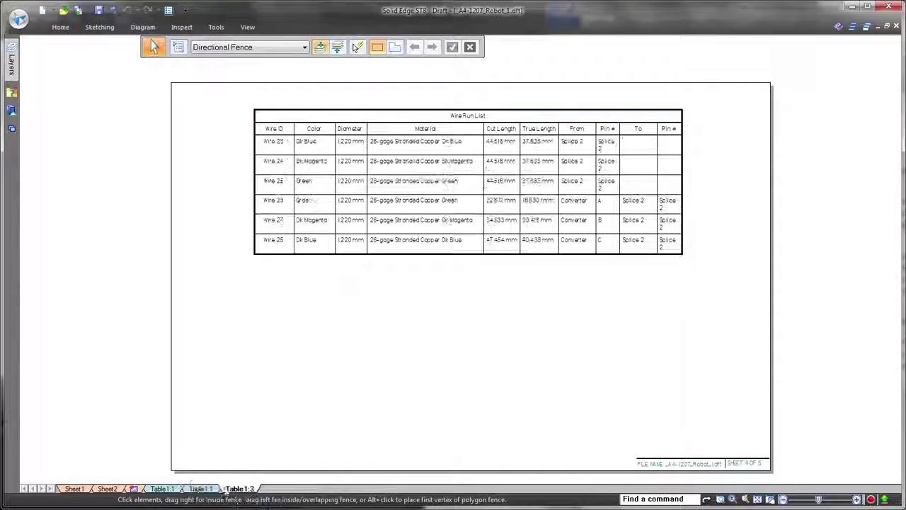
click(166, 490)
click(75, 489)
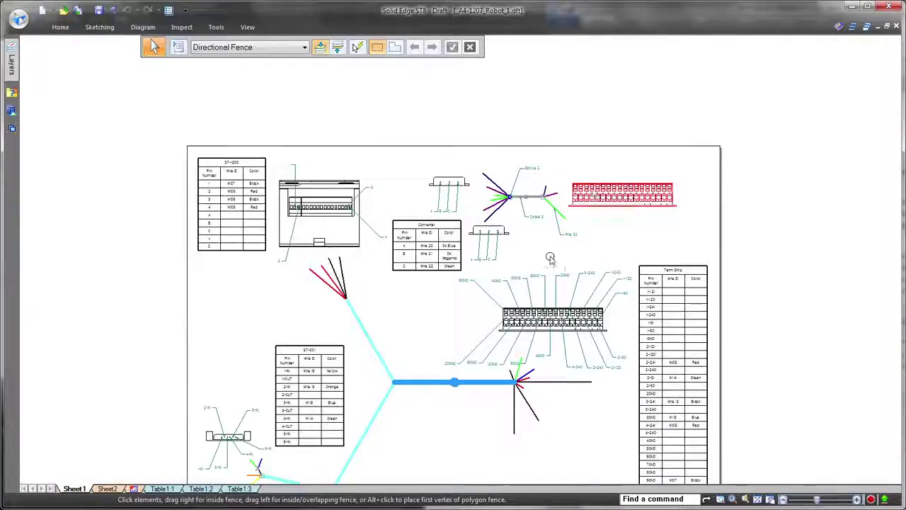
middle_drag(550, 258, 532, 172)
scroll(540, 211, down, 1)
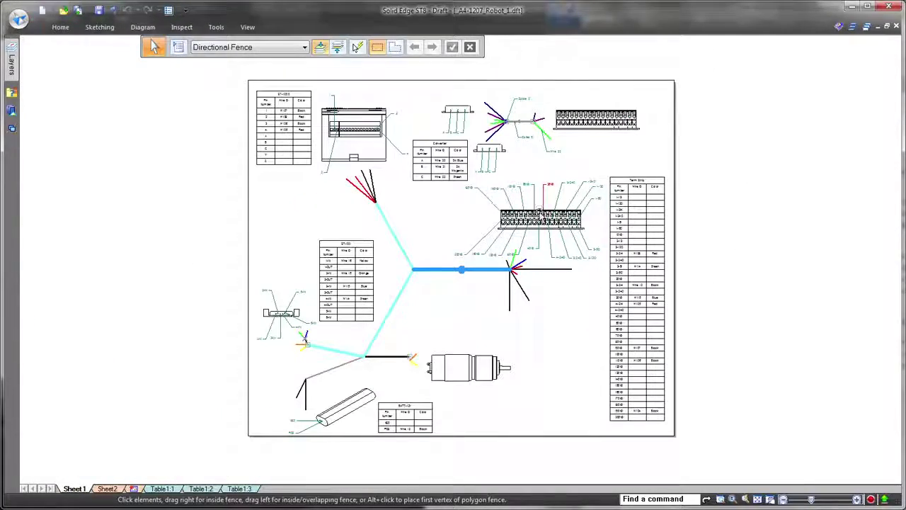